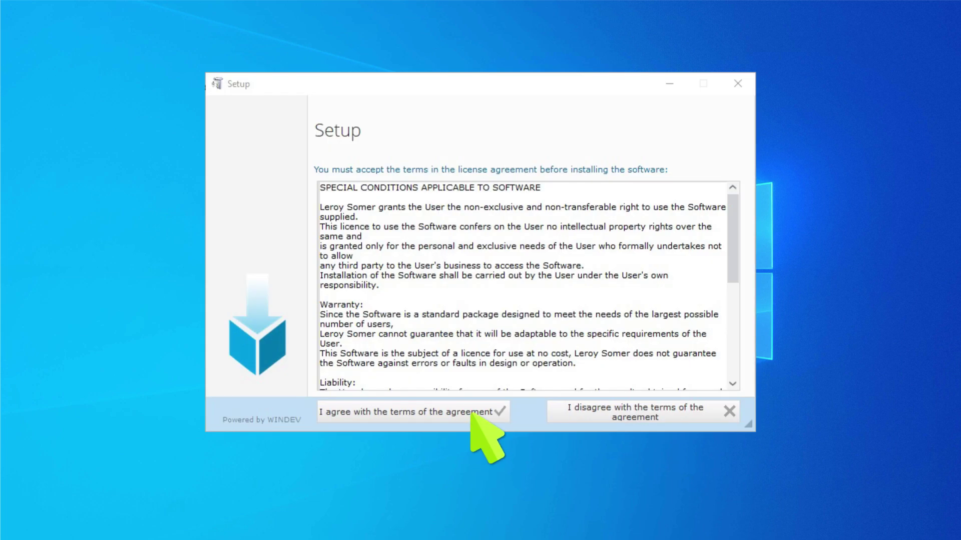
# Accept the licence agreement and install EasyReg Advanced with Quick setup default parameters.
pyautogui.click(471, 414)
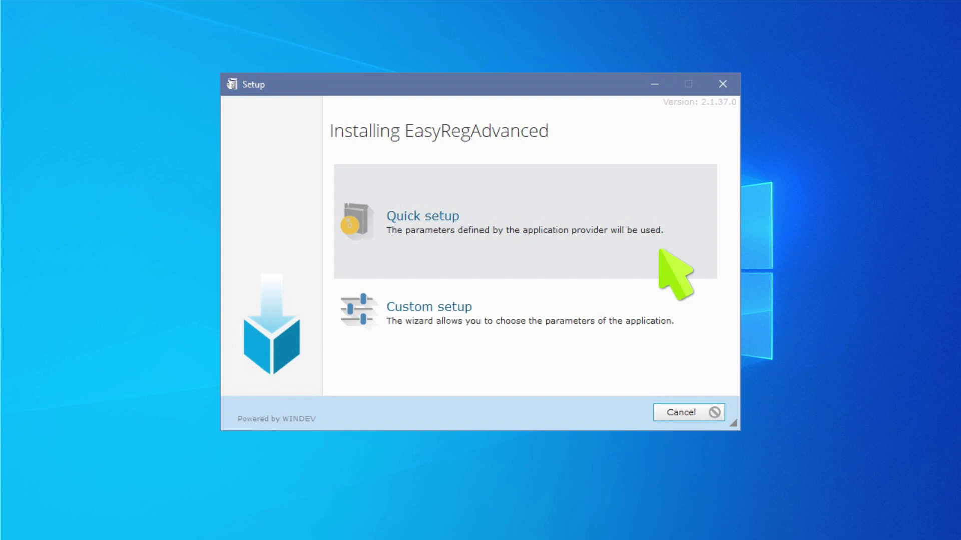
pyautogui.click(661, 252)
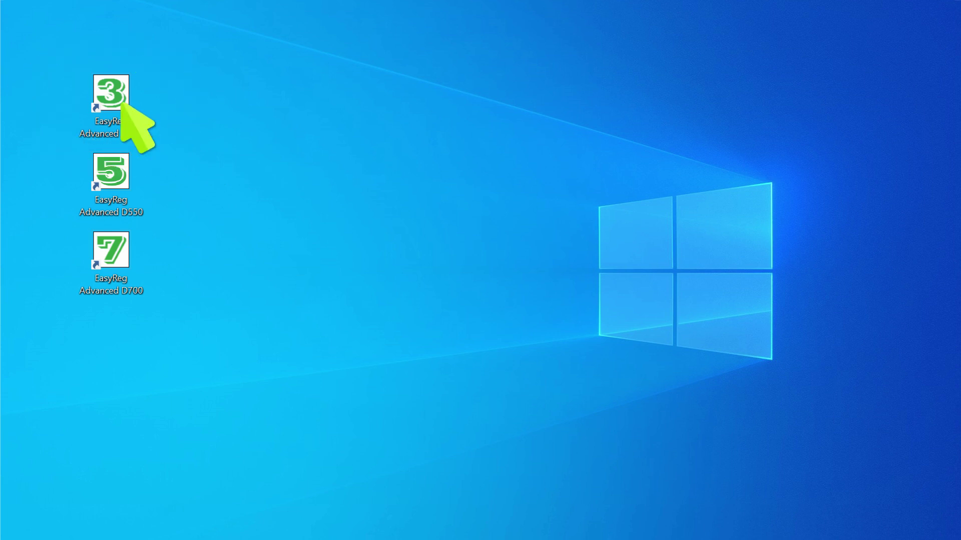
# Launch EasyReg Advanced D350 and switch the software access level to Expert.
pyautogui.doubleClick(111, 93)
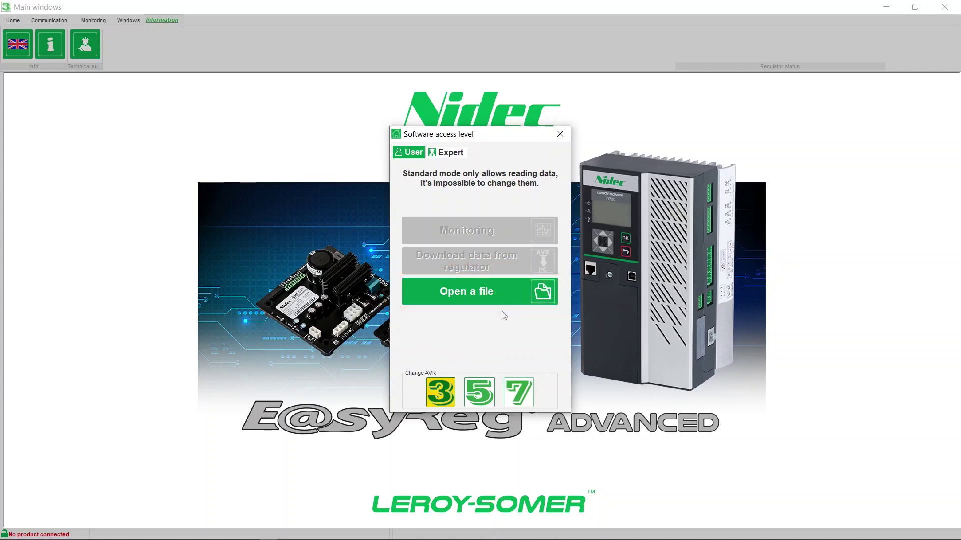
pyautogui.click(451, 153)
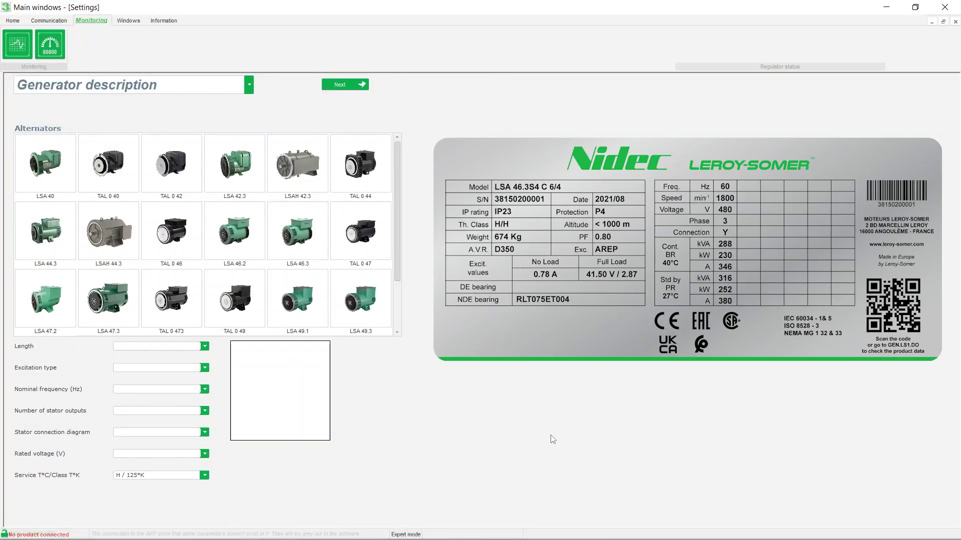
# Choose the LSA 46.3 alternator with length S4, AREP excitation and 60.0 Hz frequency.
pyautogui.click(286, 220)
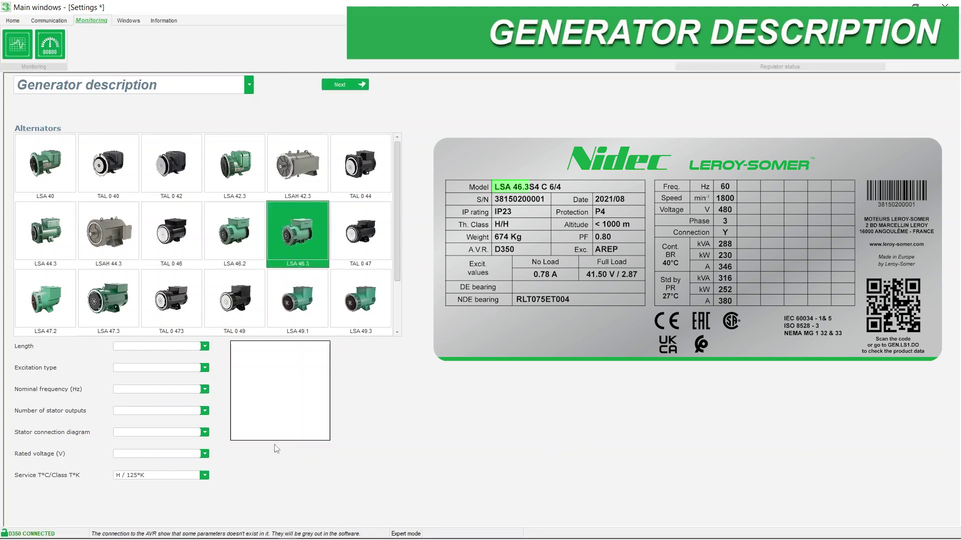
pyautogui.click(205, 346)
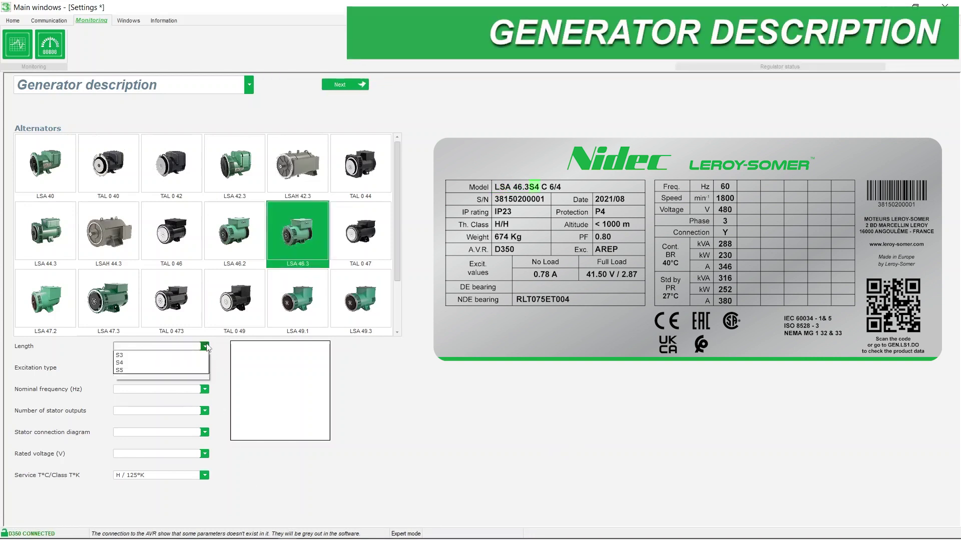
pyautogui.click(174, 400)
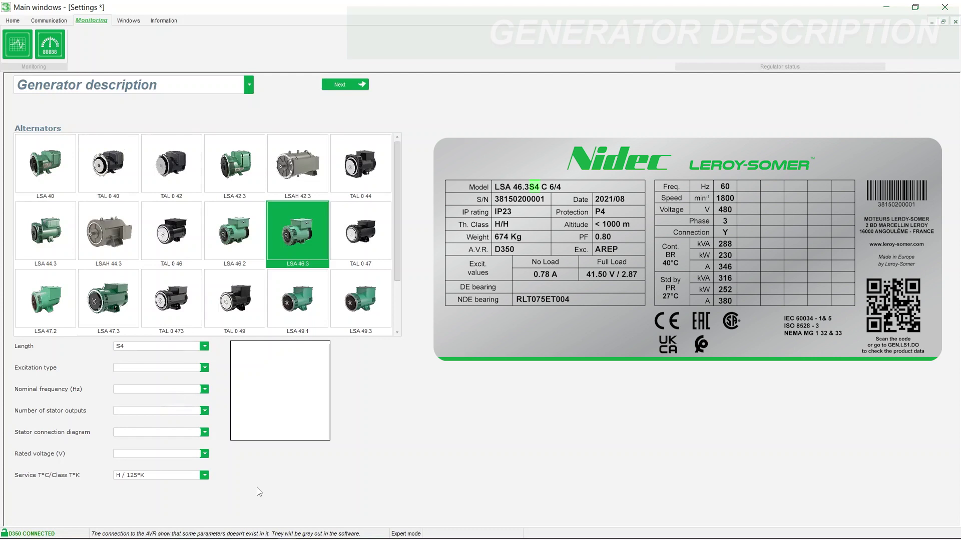
pyautogui.click(204, 368)
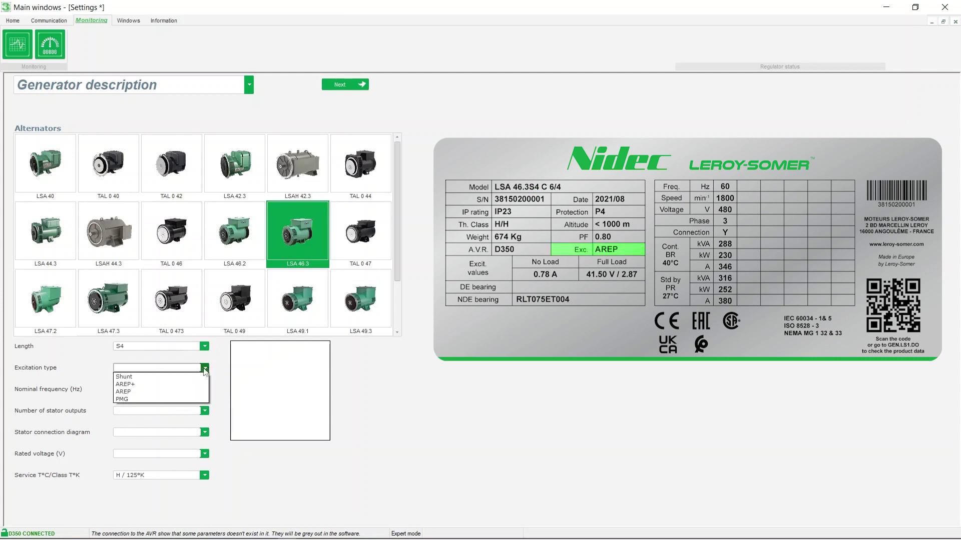
pyautogui.click(172, 393)
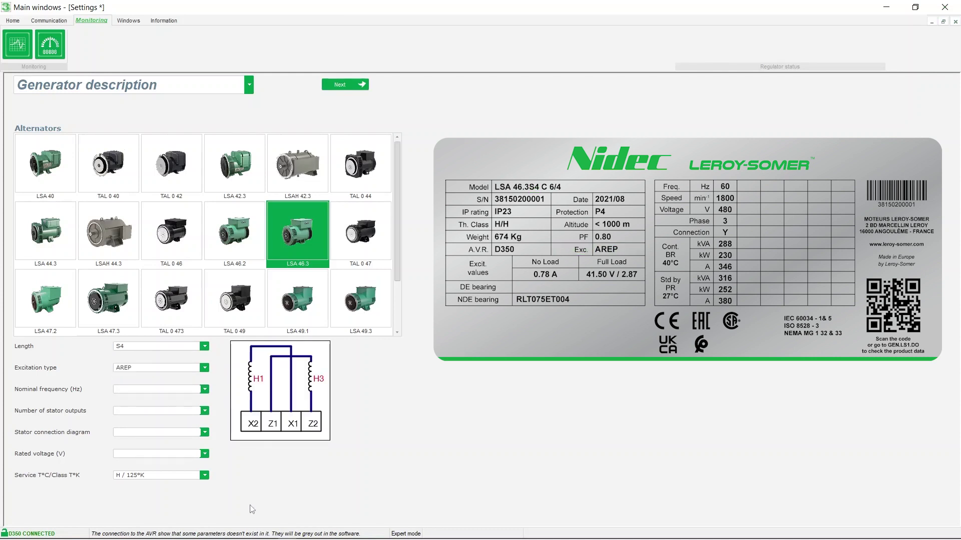
pyautogui.click(205, 390)
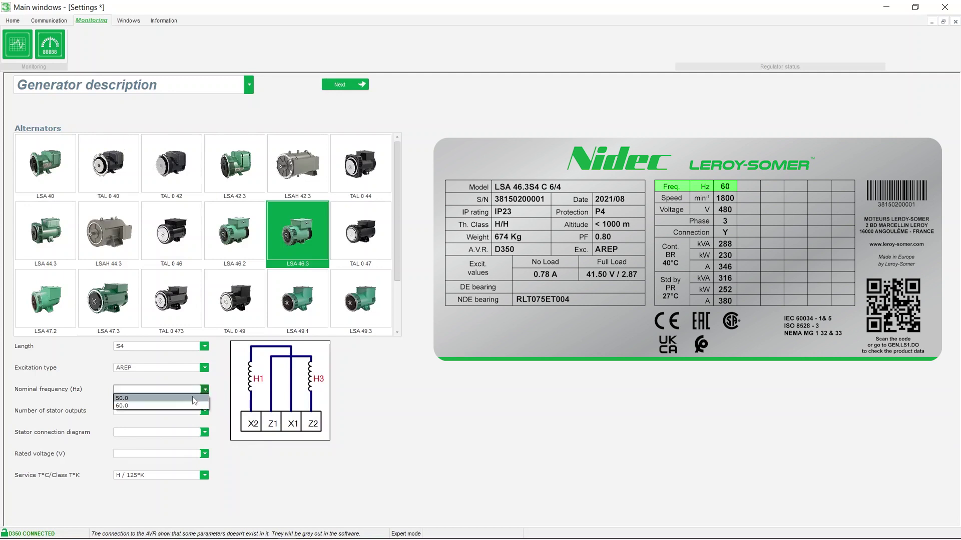
pyautogui.click(185, 408)
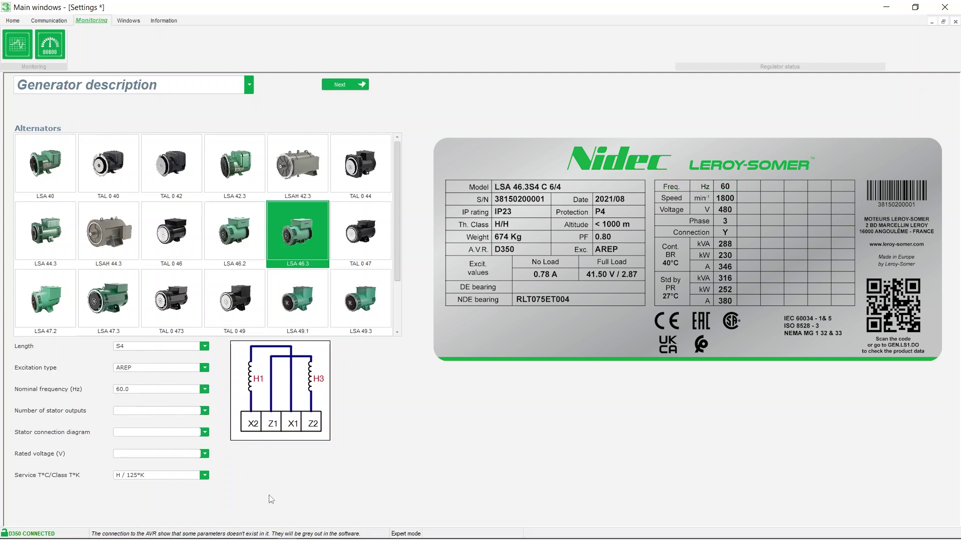
# Set 12 stator wires, connection D and 480 V, keeping service class H / 125°K.
pyautogui.click(205, 411)
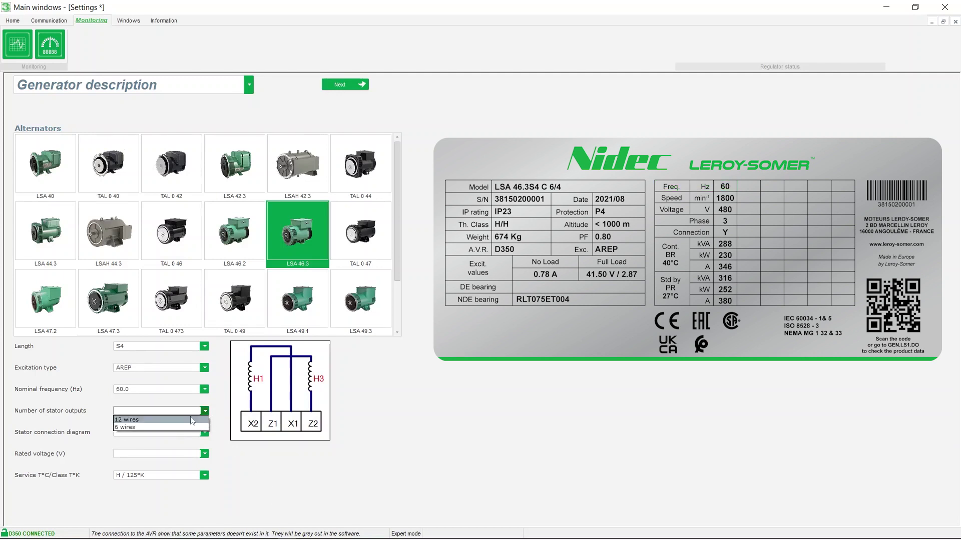
pyautogui.click(192, 421)
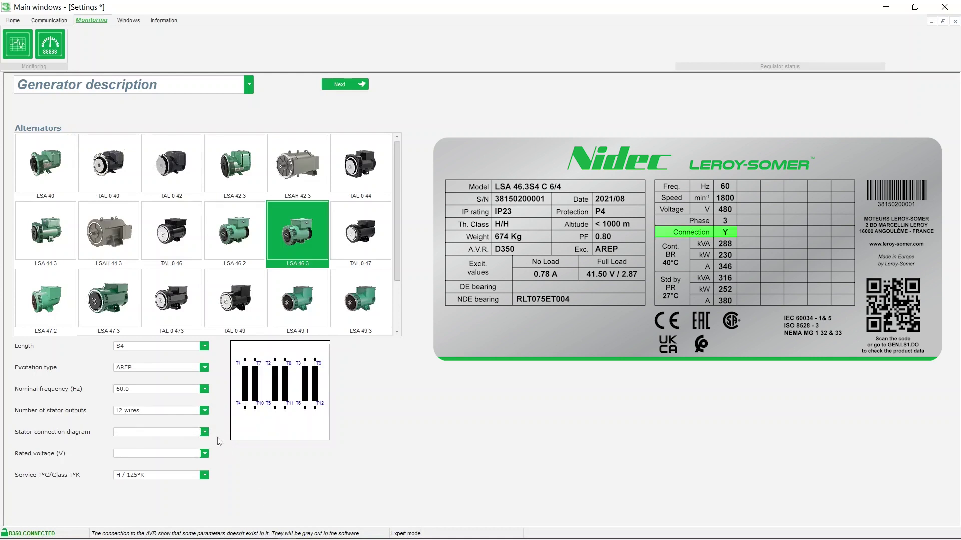
pyautogui.click(204, 432)
pyautogui.click(189, 449)
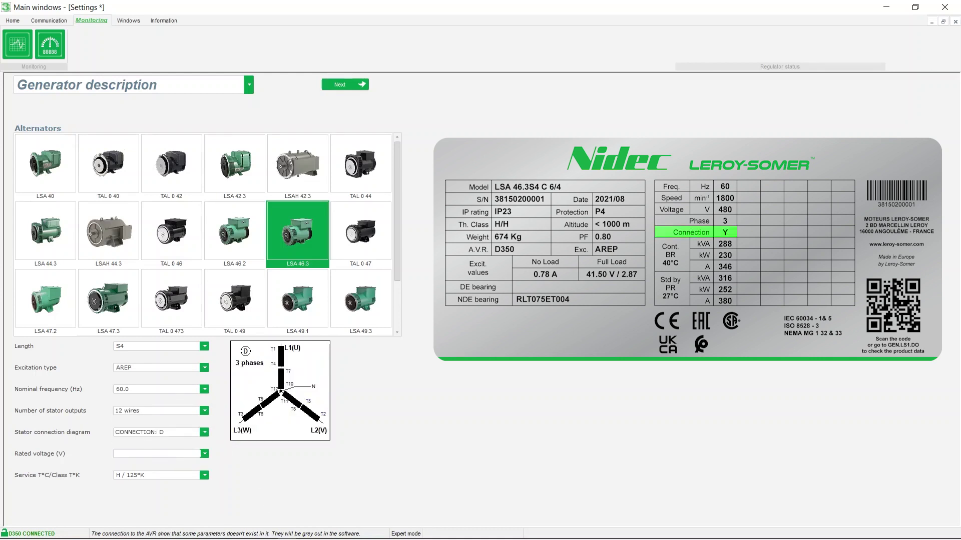
pyautogui.click(204, 454)
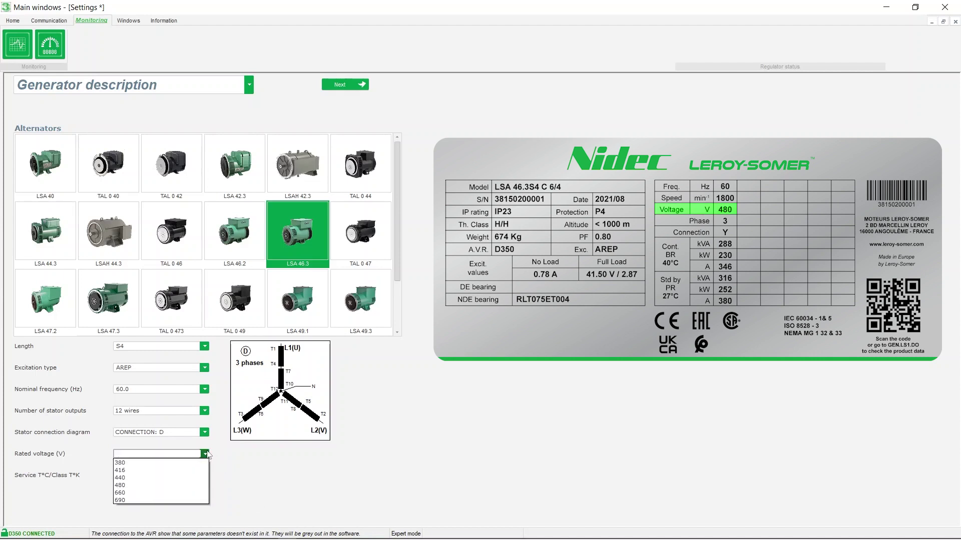
pyautogui.click(184, 485)
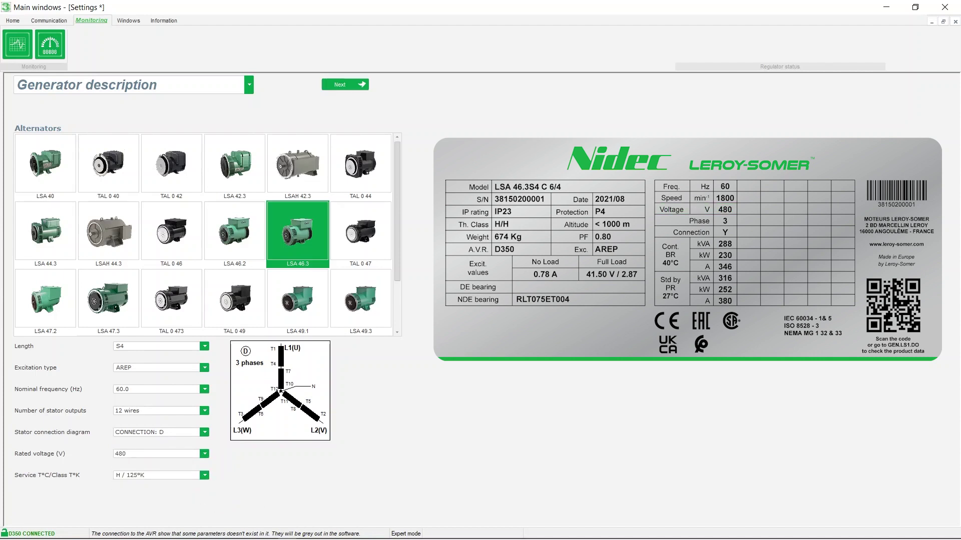
pyautogui.click(204, 476)
pyautogui.click(219, 498)
# On the Wiring page, set the generator voltage connection to 2-phase V-W.
pyautogui.click(353, 85)
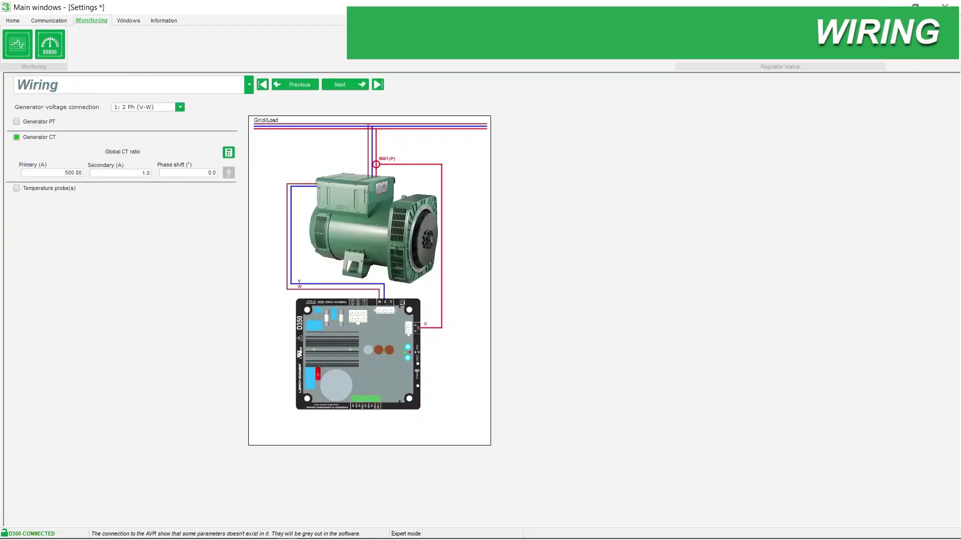
pyautogui.click(179, 107)
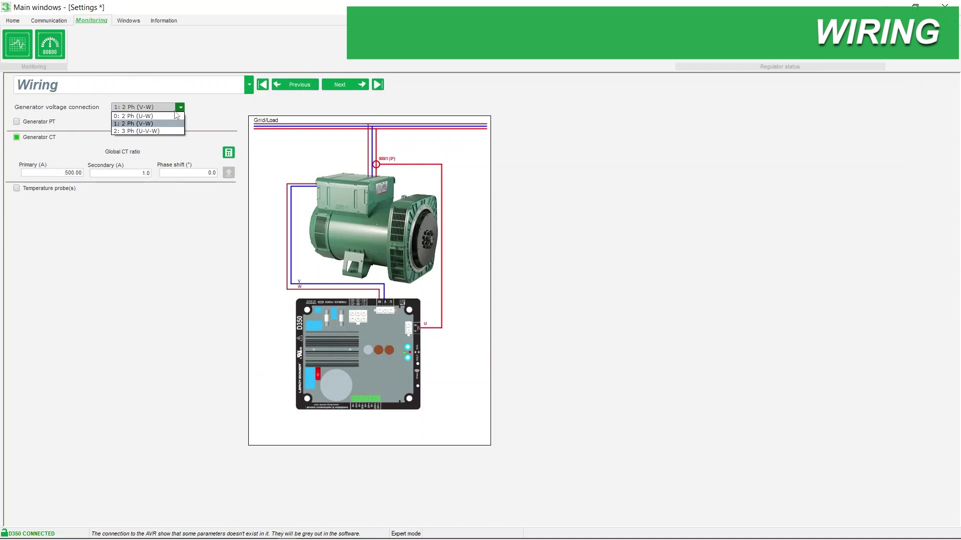
pyautogui.click(174, 119)
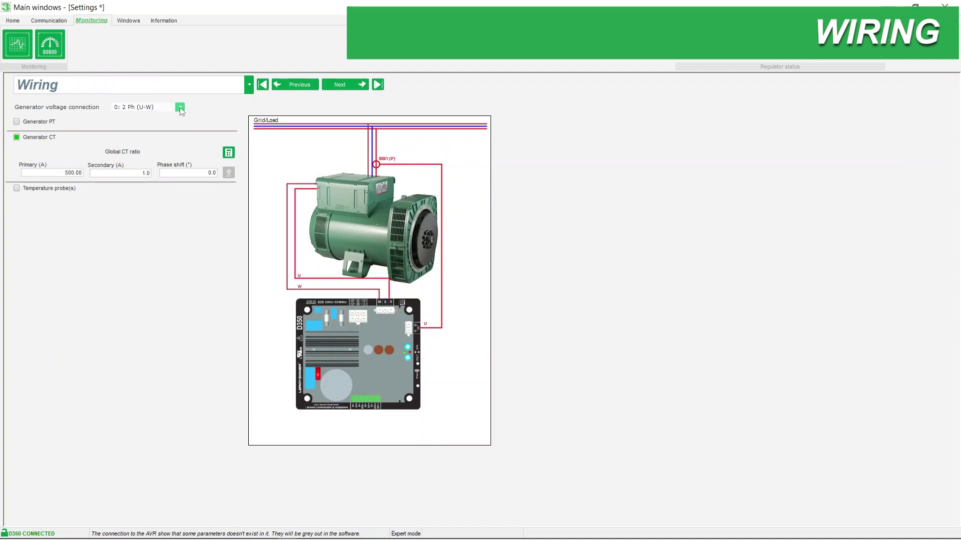
pyautogui.click(178, 108)
pyautogui.click(175, 123)
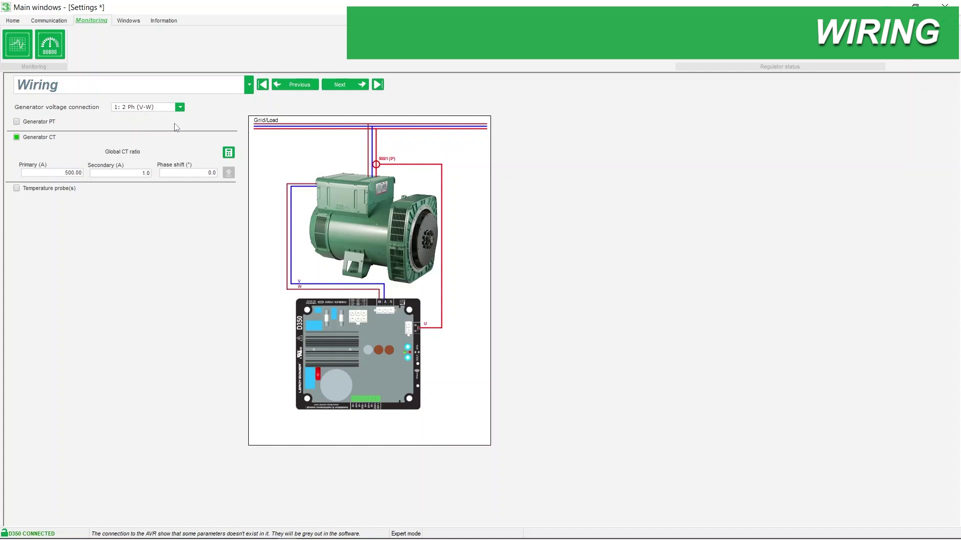
pyautogui.click(180, 107)
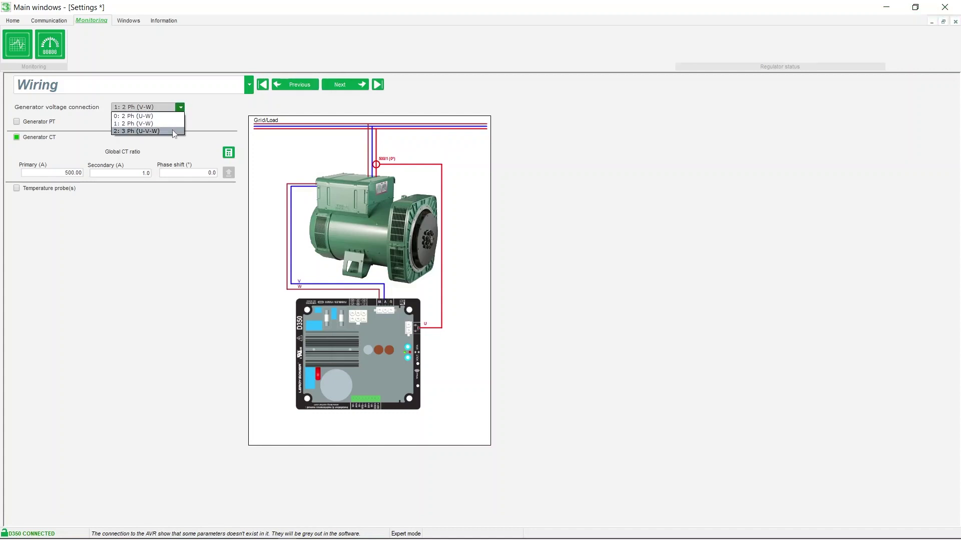
pyautogui.click(175, 123)
pyautogui.click(180, 107)
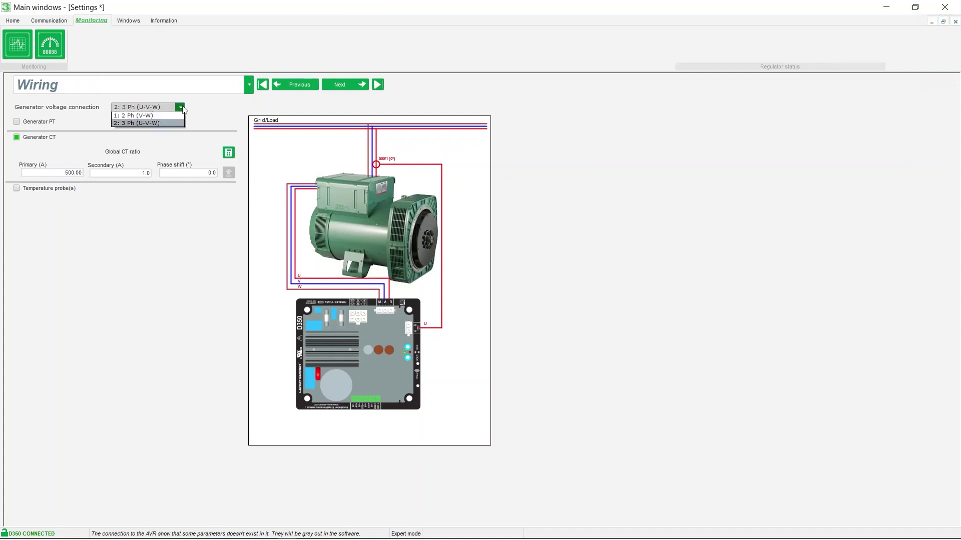
pyautogui.click(176, 124)
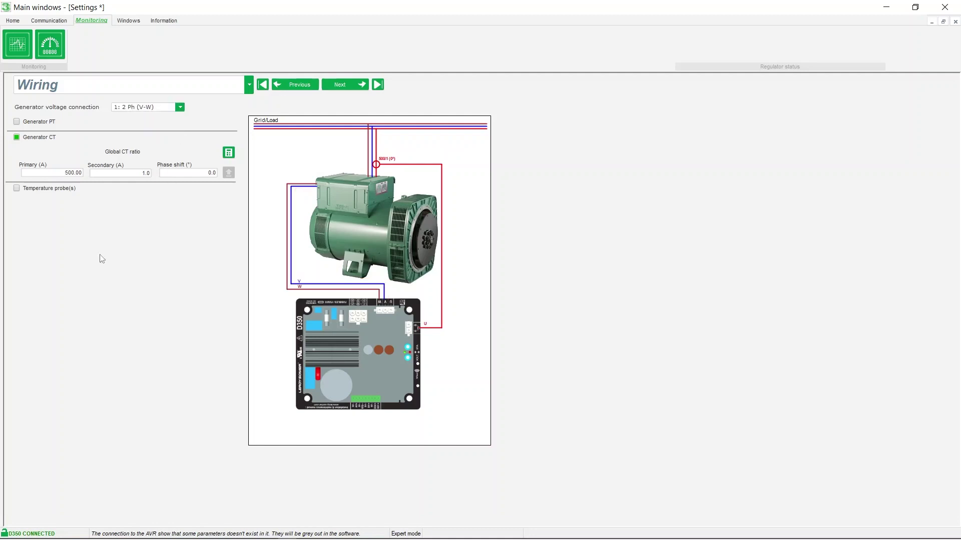
# Enable the generator PT, reset CT primary to 1.00, and enable PT100 temperature probes.
pyautogui.click(17, 123)
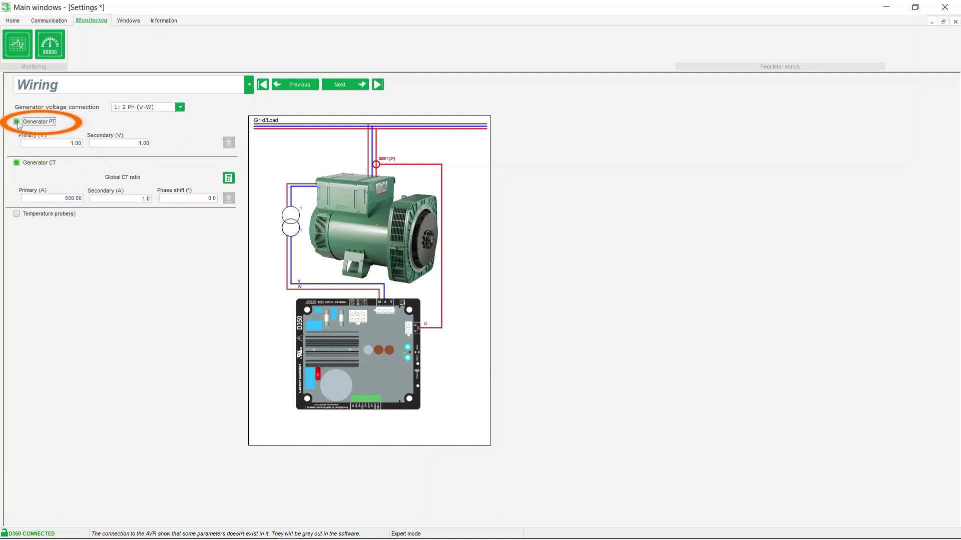
pyautogui.click(18, 164)
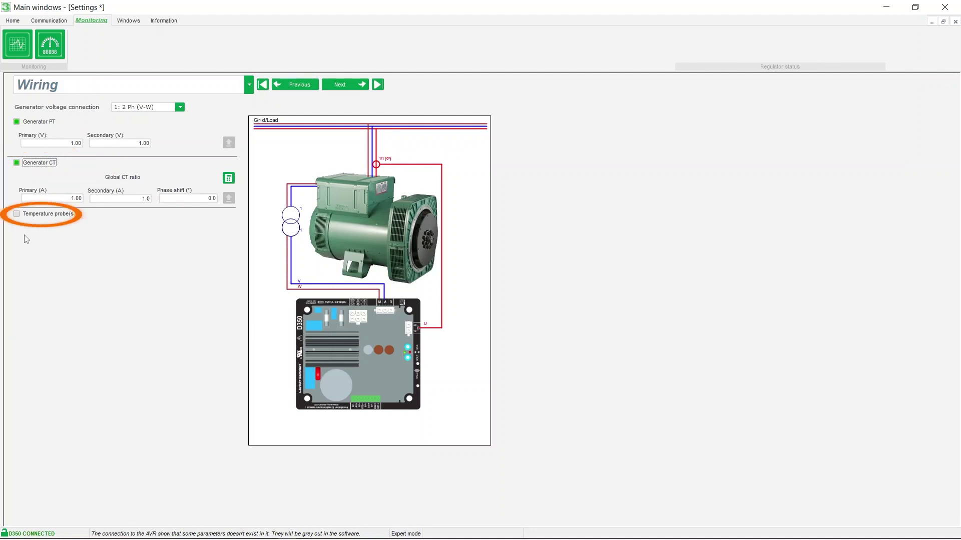
pyautogui.click(16, 215)
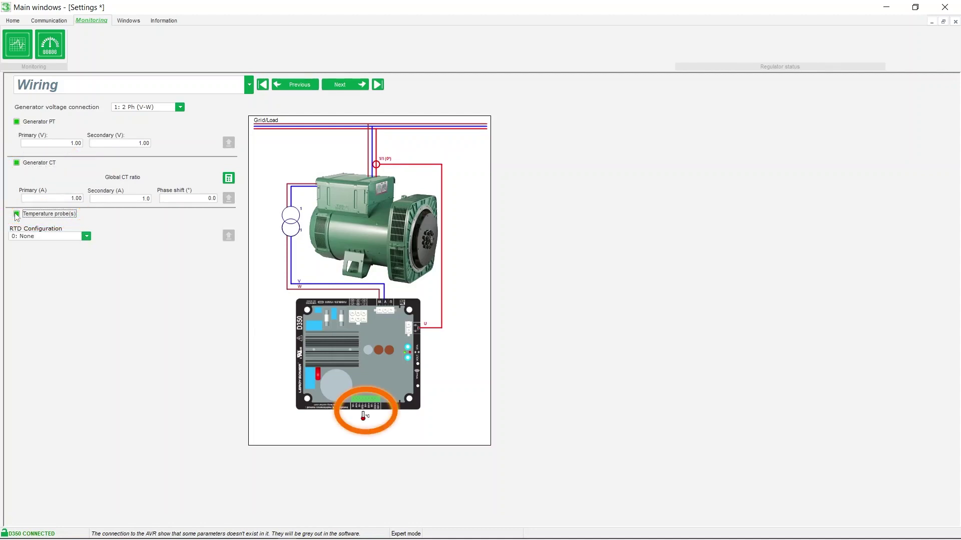
pyautogui.click(86, 236)
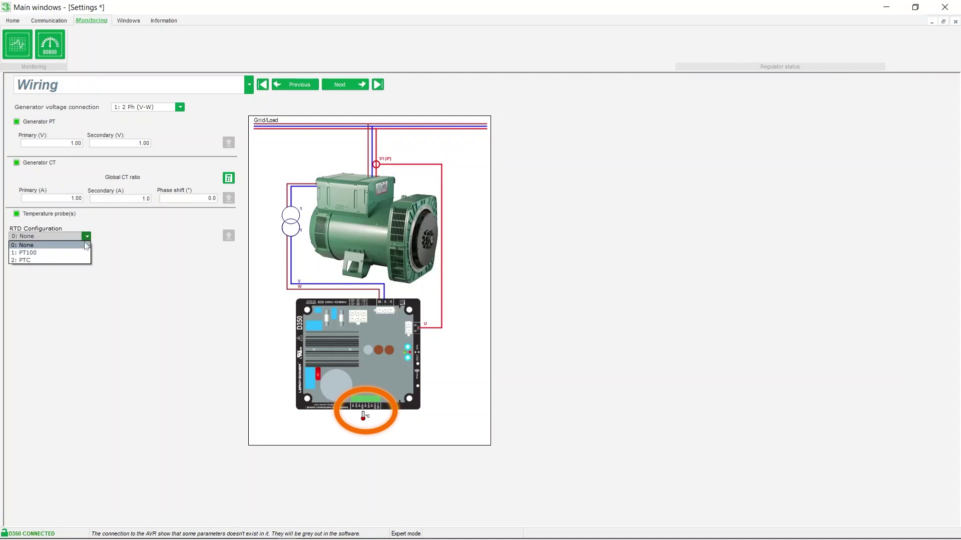
pyautogui.click(82, 249)
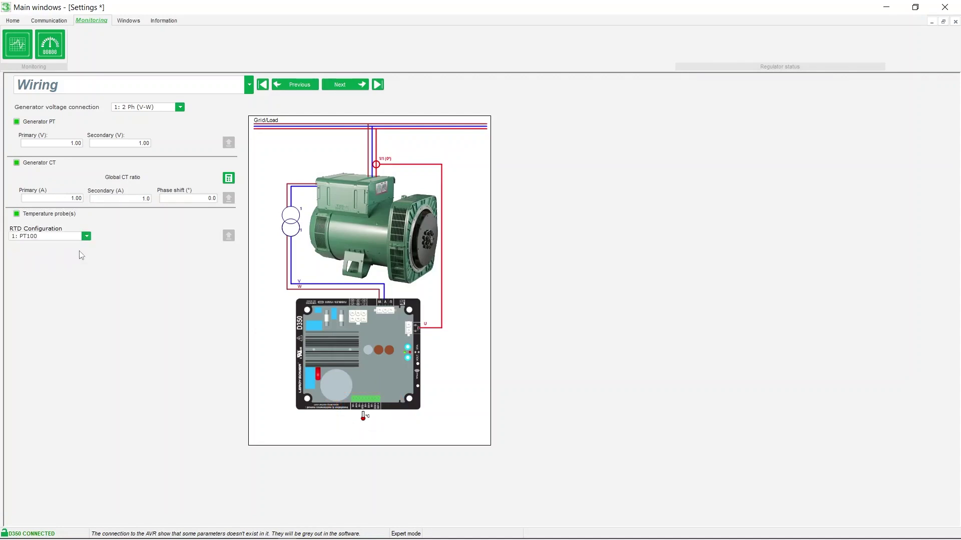
# Step past the Over excitation limitation page on to the Protections page.
pyautogui.click(353, 83)
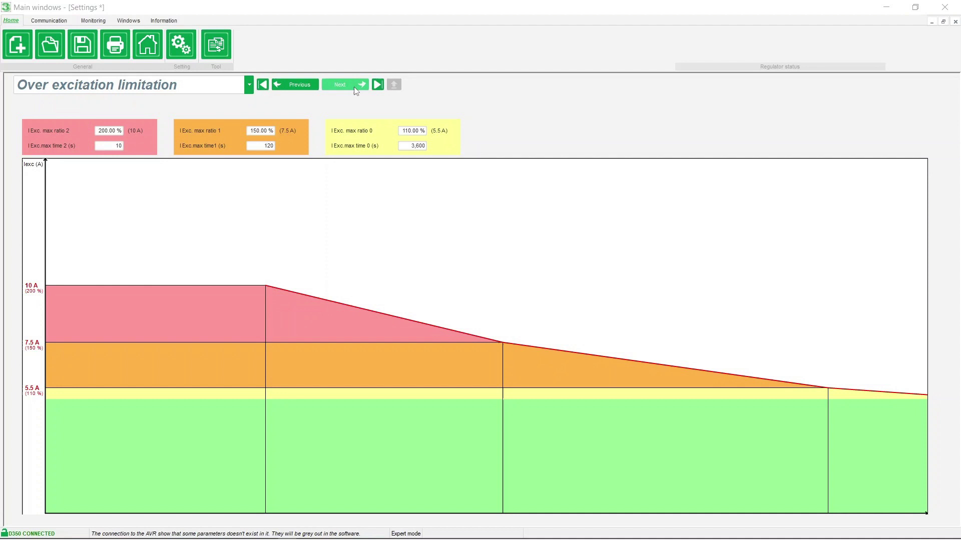
pyautogui.click(353, 86)
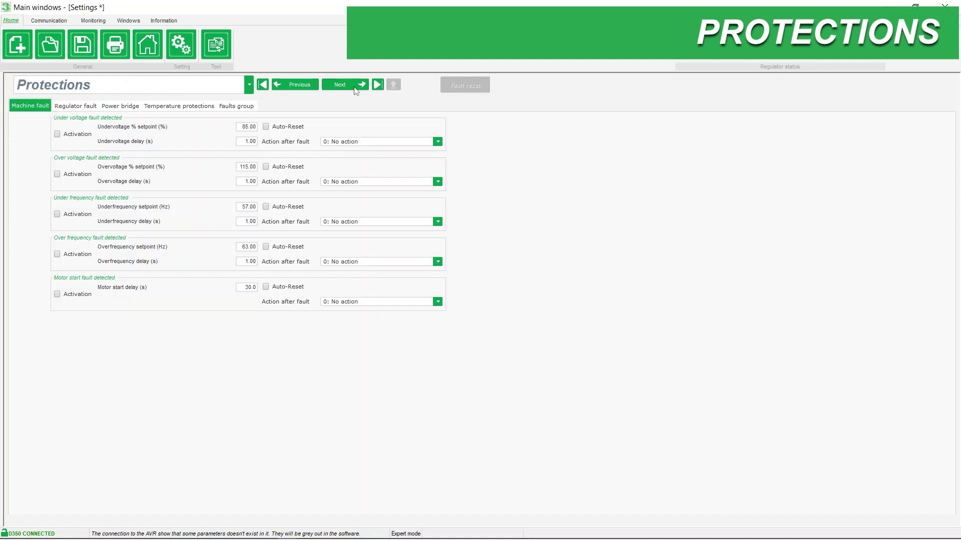
# Review the Regulator fault, Power bridge, Temperature protections and Faults group tabs.
pyautogui.click(89, 108)
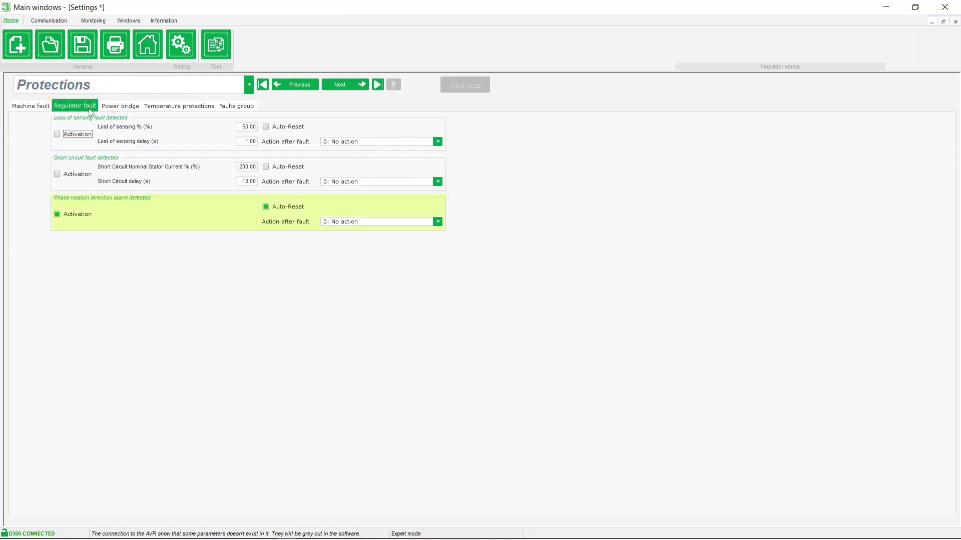
pyautogui.click(133, 111)
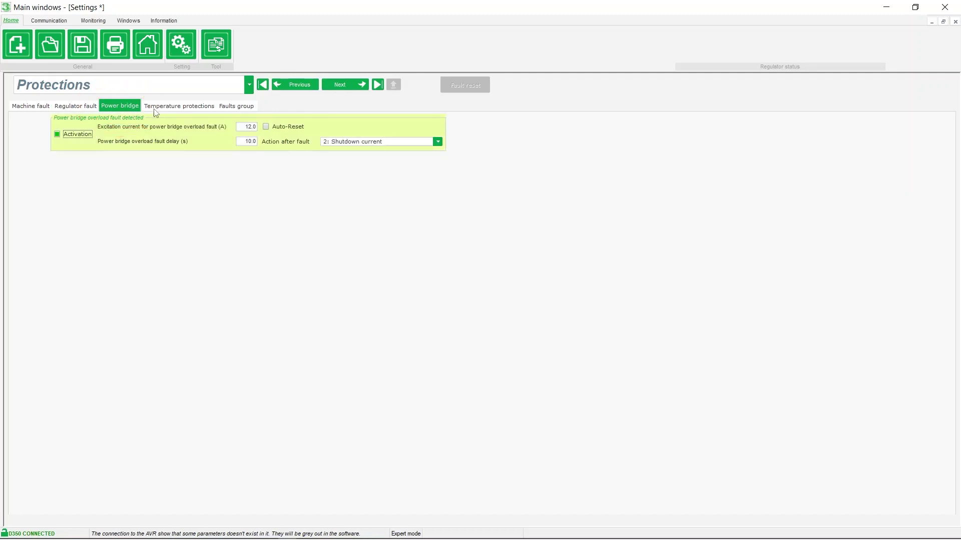
pyautogui.click(190, 112)
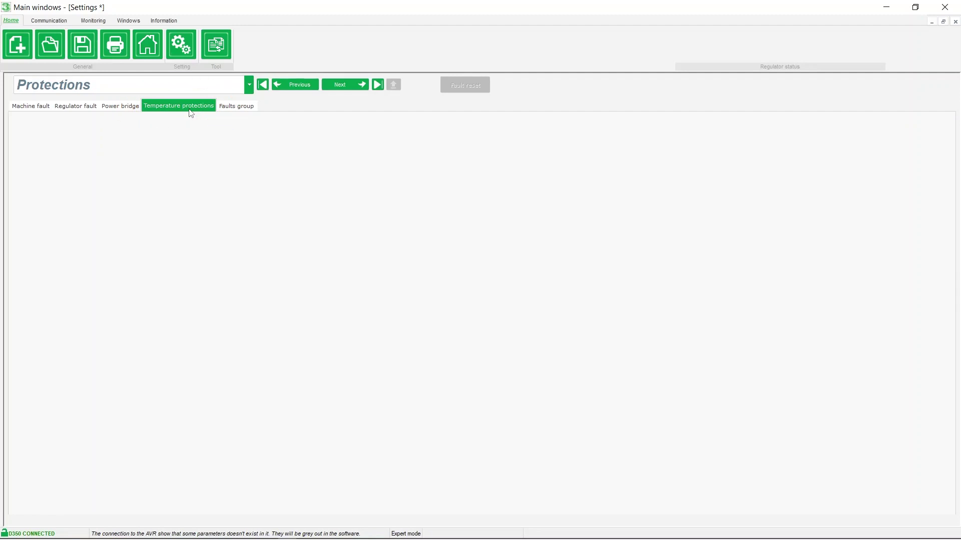
pyautogui.click(237, 110)
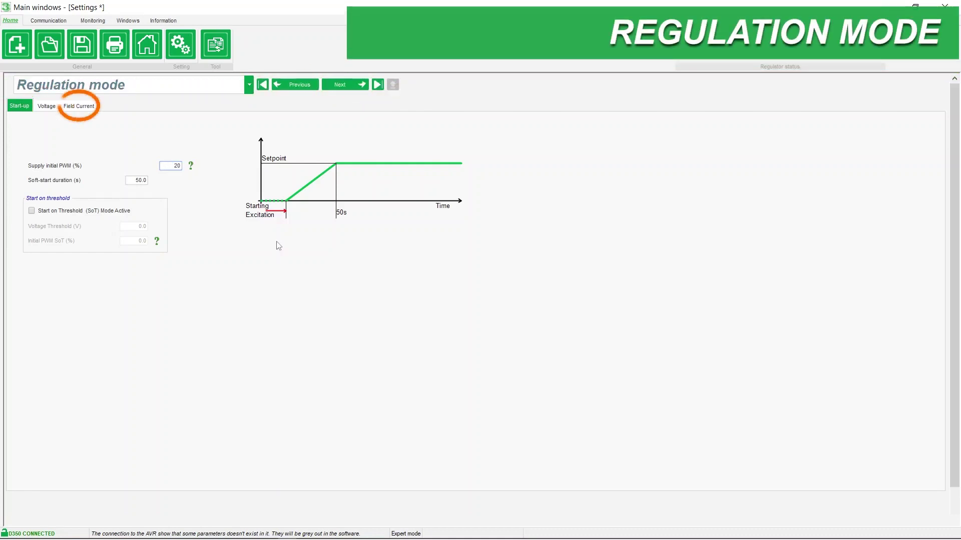
# Keep initial PWM at 20 and change the soft-start duration to 20.0 s.
pyautogui.press('Tab')
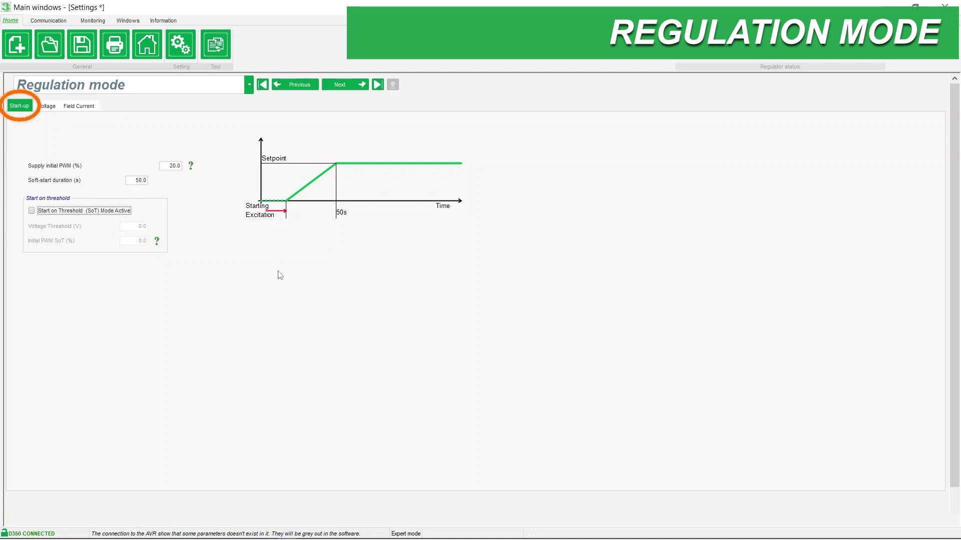
pyautogui.moveTo(129, 180); pyautogui.dragTo(189, 181)
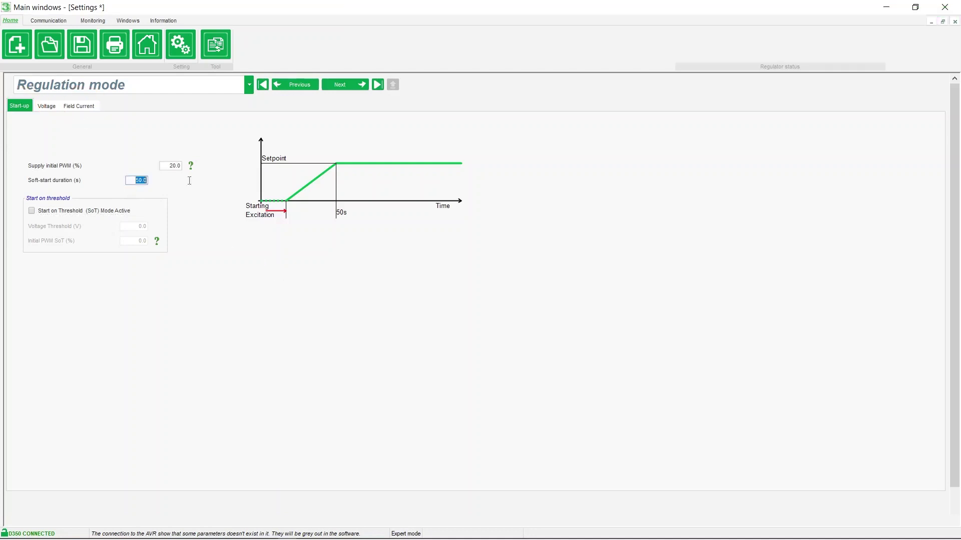
pyautogui.write('20')
pyautogui.hotkey('shift', 'Tab')
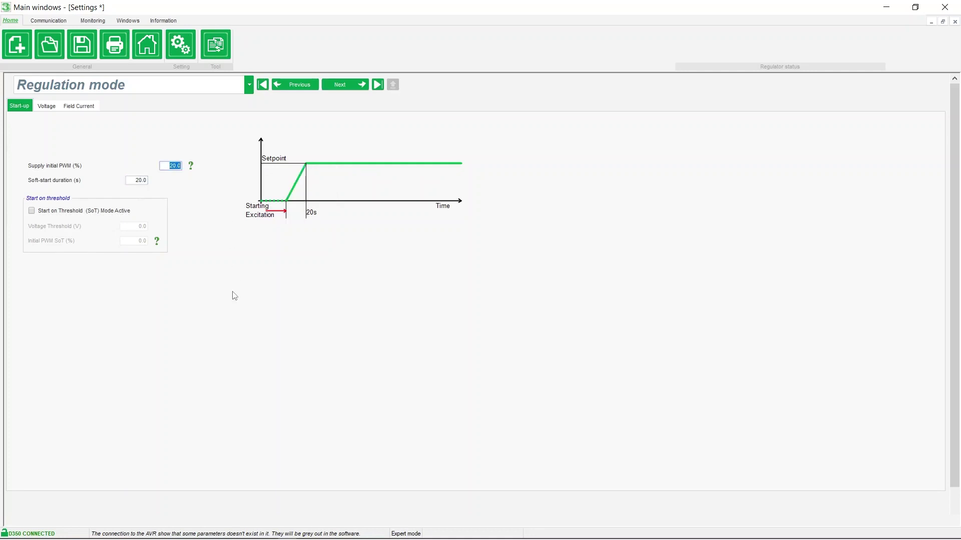
pyautogui.click(157, 242)
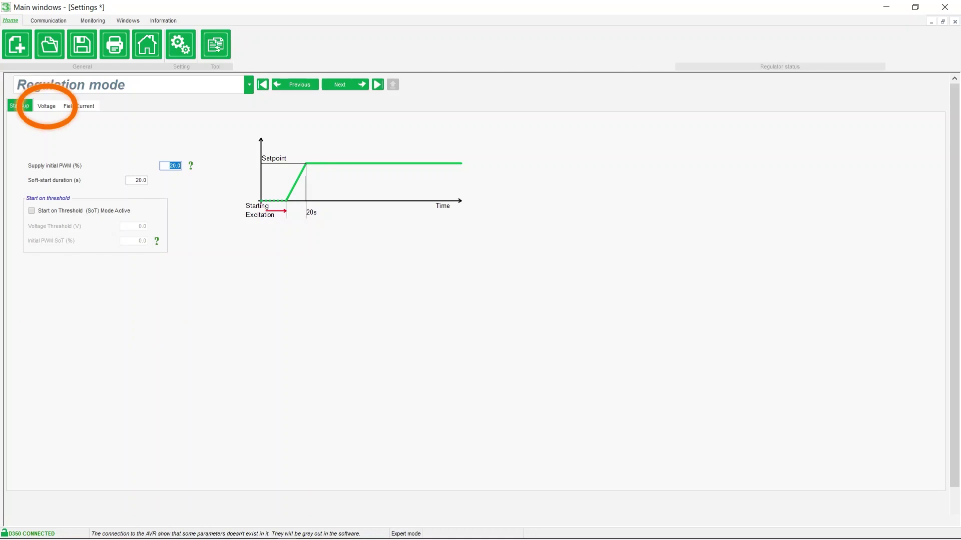
# On the Voltage tab, expand analog input, internal potentiometer and setpoint adjustment sections.
pyautogui.click(46, 106)
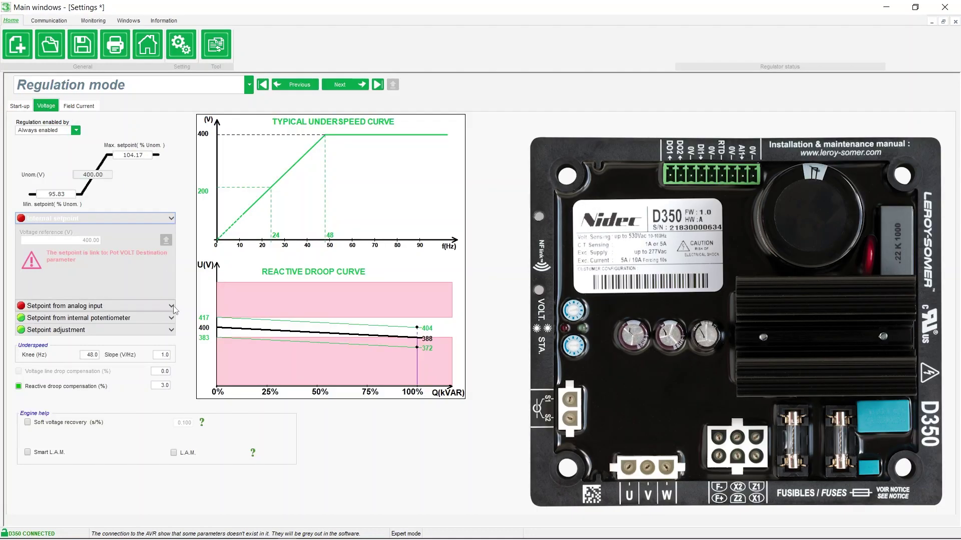
pyautogui.click(173, 308)
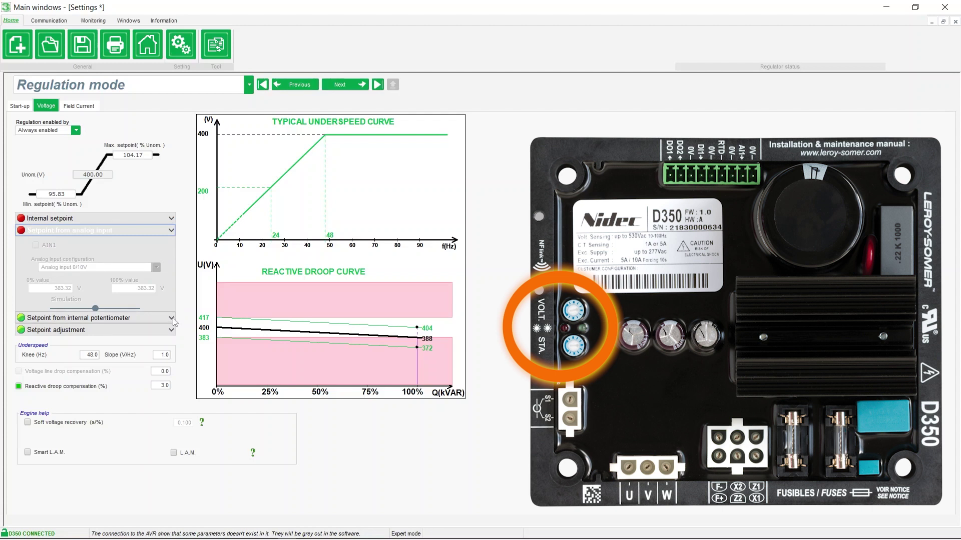
pyautogui.click(173, 318)
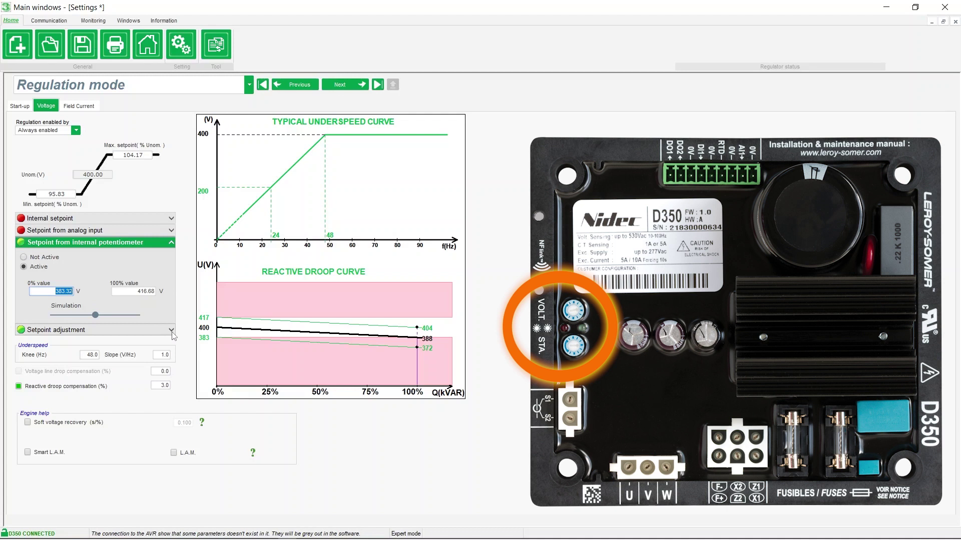
pyautogui.click(172, 332)
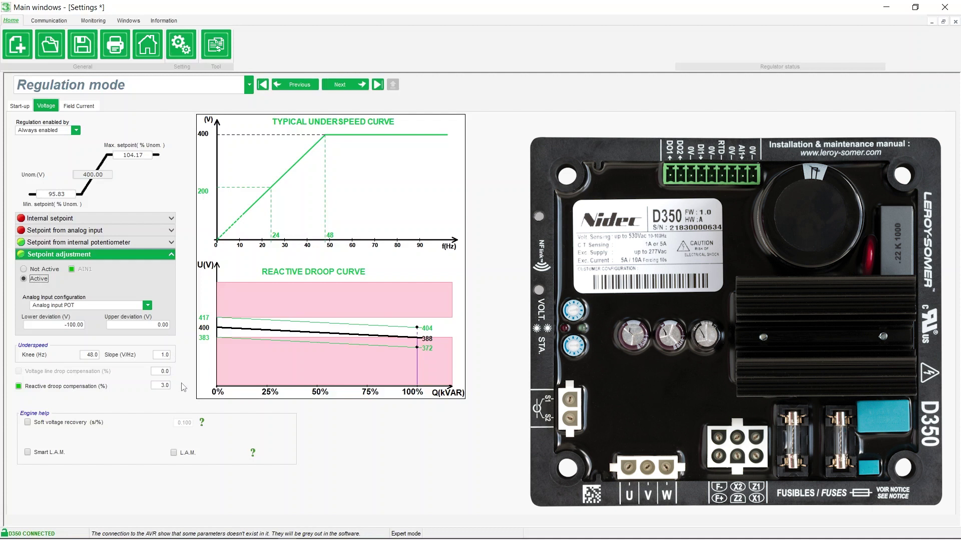
# On the Field Current tab, leave 'Regulation enabled by' set to Always enabled.
pyautogui.click(83, 107)
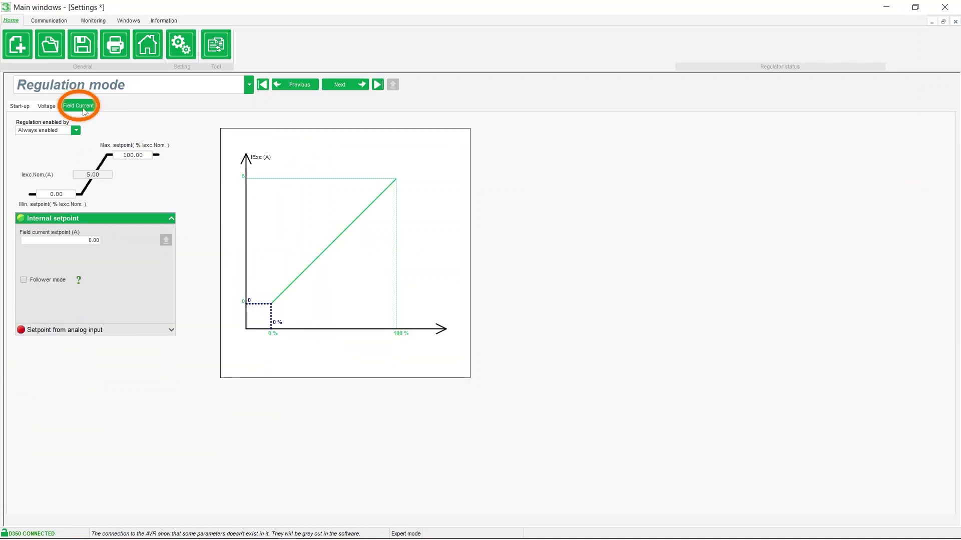
pyautogui.click(77, 131)
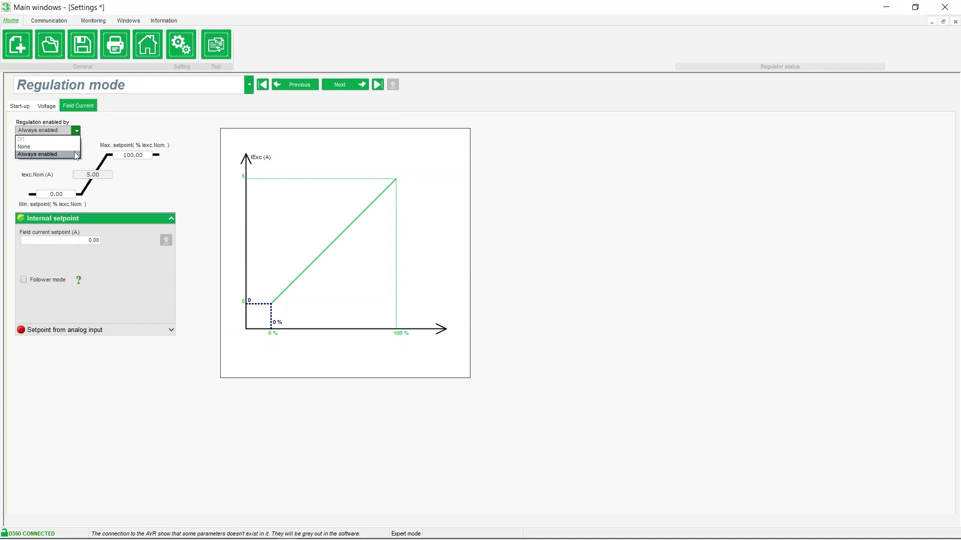
pyautogui.click(130, 134)
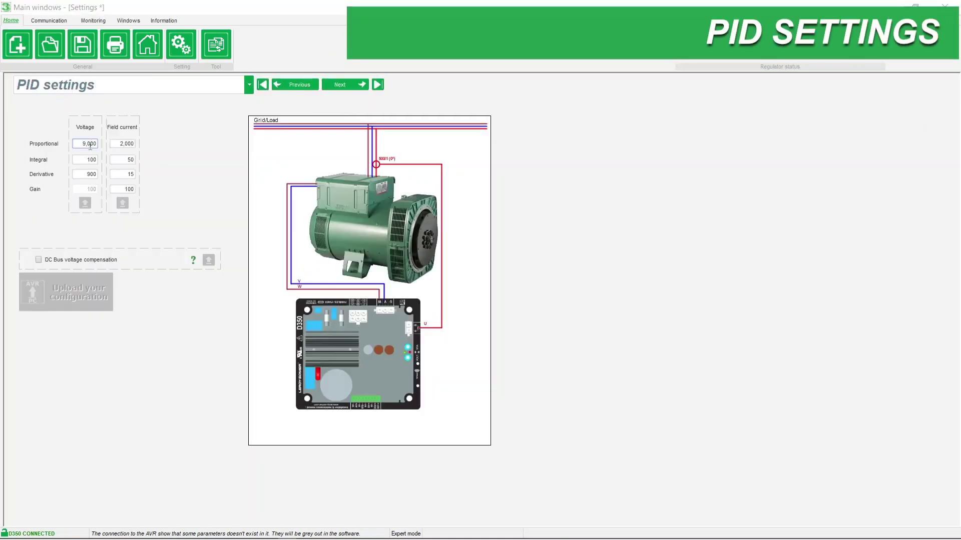
# Check voltage I 100 and D 900, and field current P/I/D gains 2,000/50/15.
pyautogui.click(90, 159)
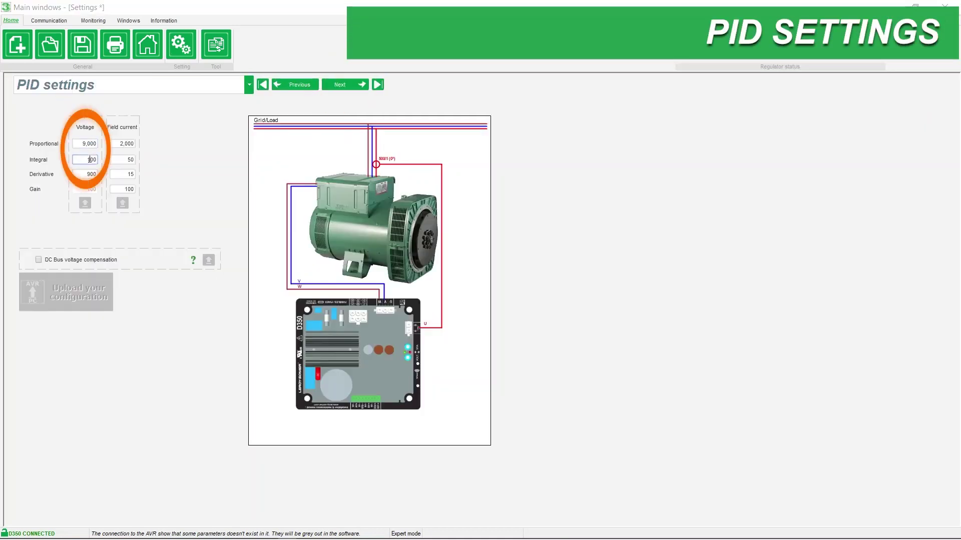
pyautogui.click(92, 173)
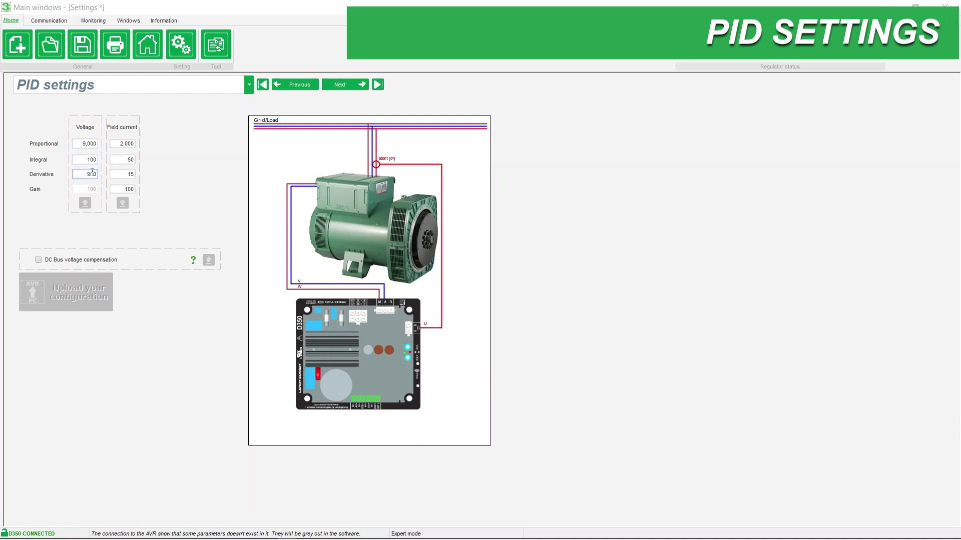
pyautogui.click(134, 143)
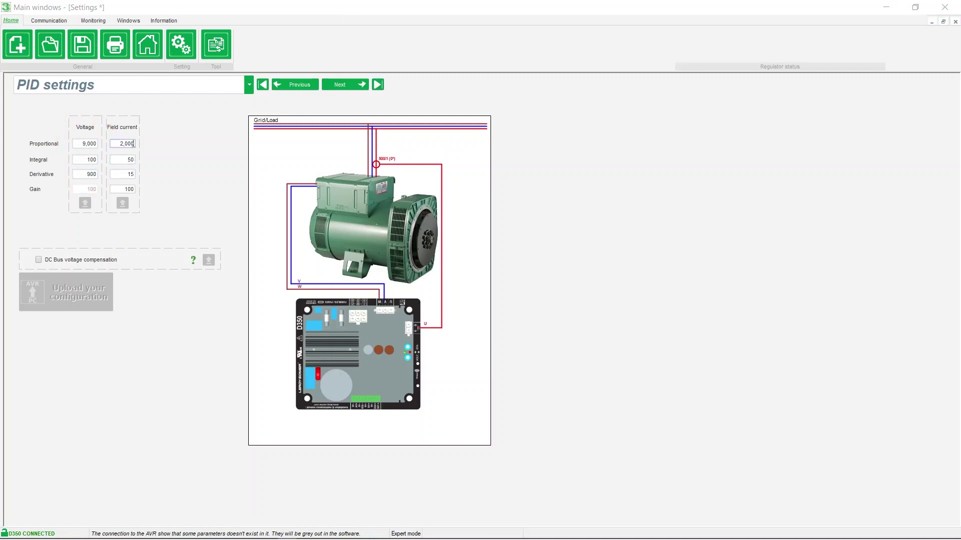
pyautogui.click(133, 159)
pyautogui.click(134, 173)
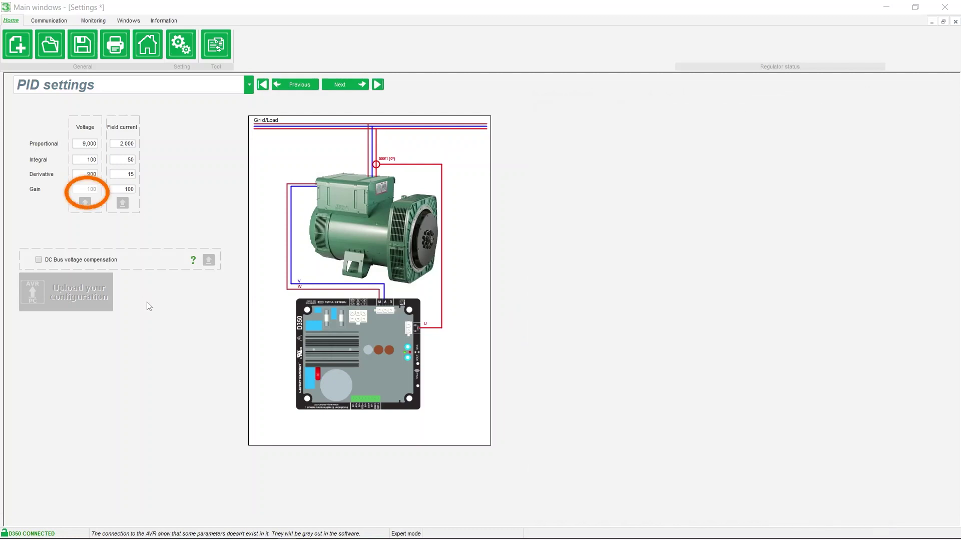
# On Inputs/Outputs, keep temperature sensor at None, DI1 at Active low and DO1 source at None.
pyautogui.click(354, 85)
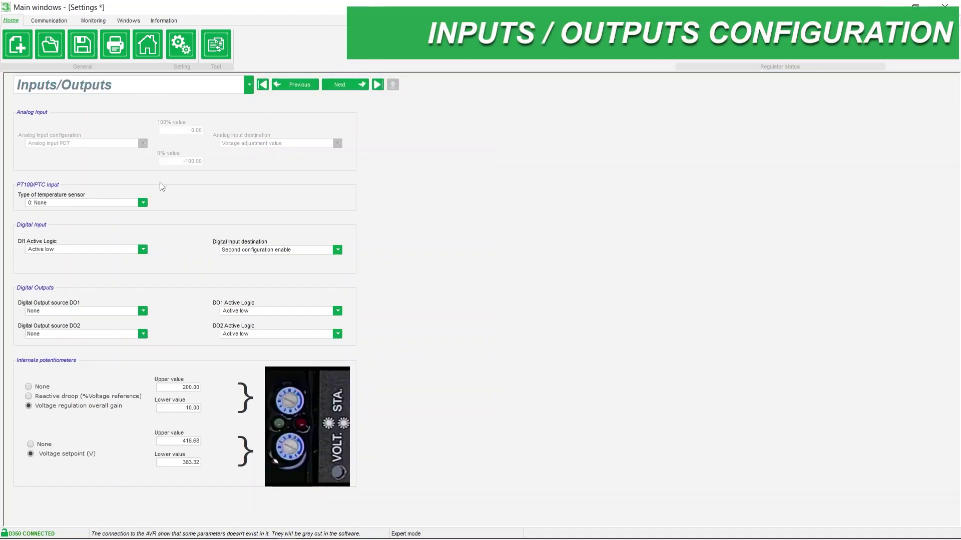
pyautogui.click(143, 202)
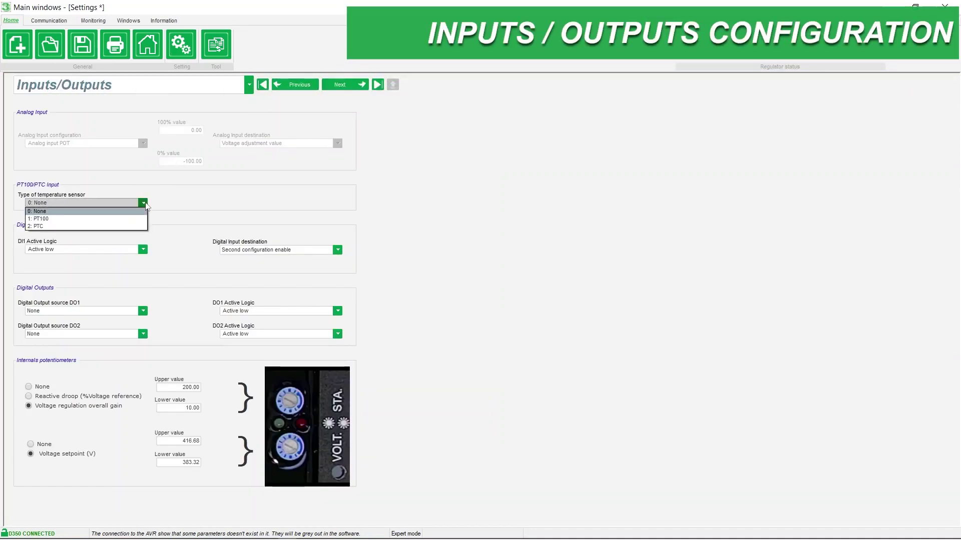
pyautogui.click(145, 202)
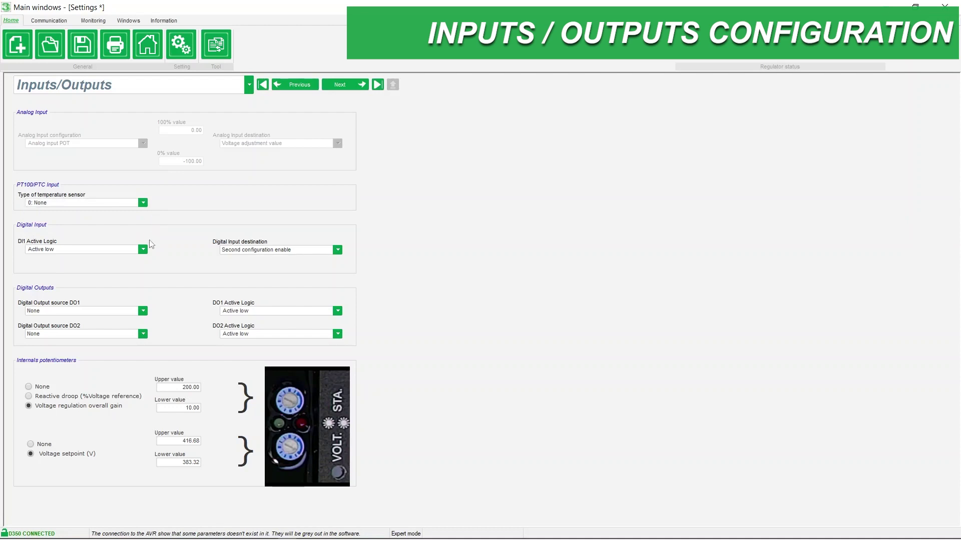
pyautogui.click(148, 255)
pyautogui.click(141, 256)
pyautogui.click(142, 310)
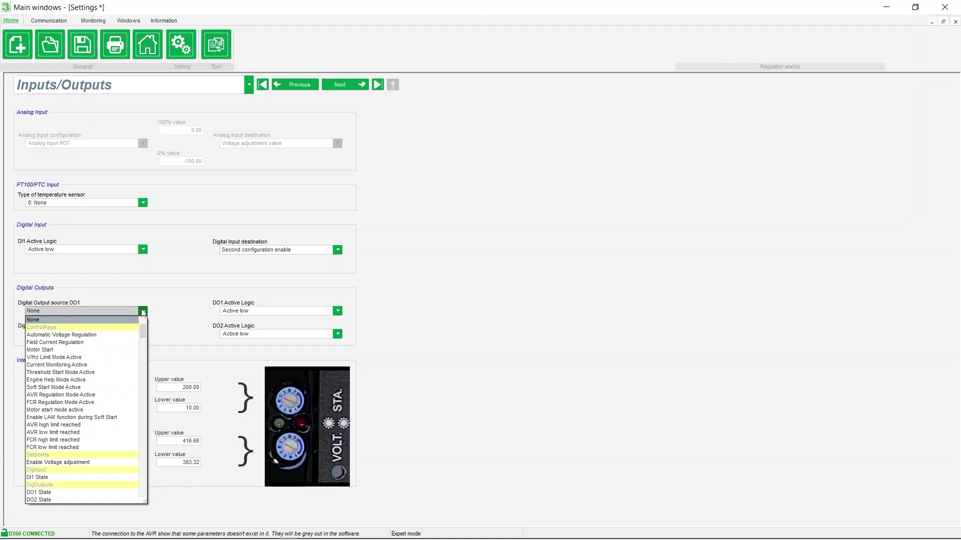
pyautogui.moveTo(144, 321); pyautogui.dragTo(145, 499)
pyautogui.click(143, 311)
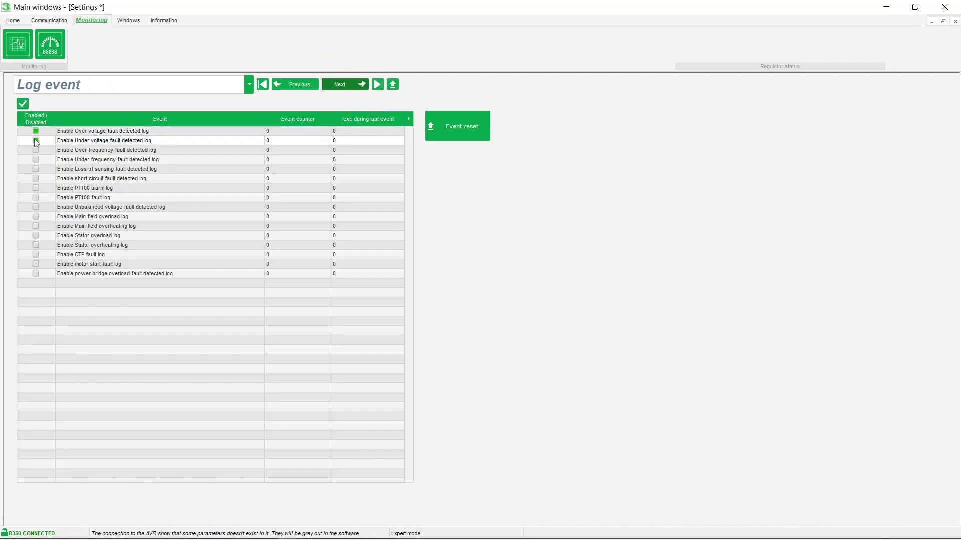
# Enable logging of frequency, loss-of-sensing, short circuit and PT100 events, toggle all, then advance.
pyautogui.click(35, 150)
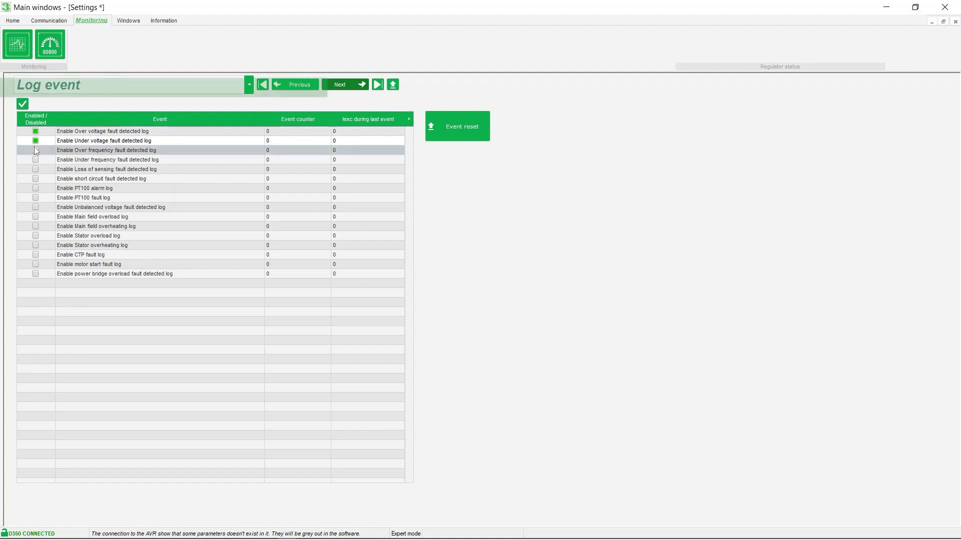
pyautogui.click(35, 159)
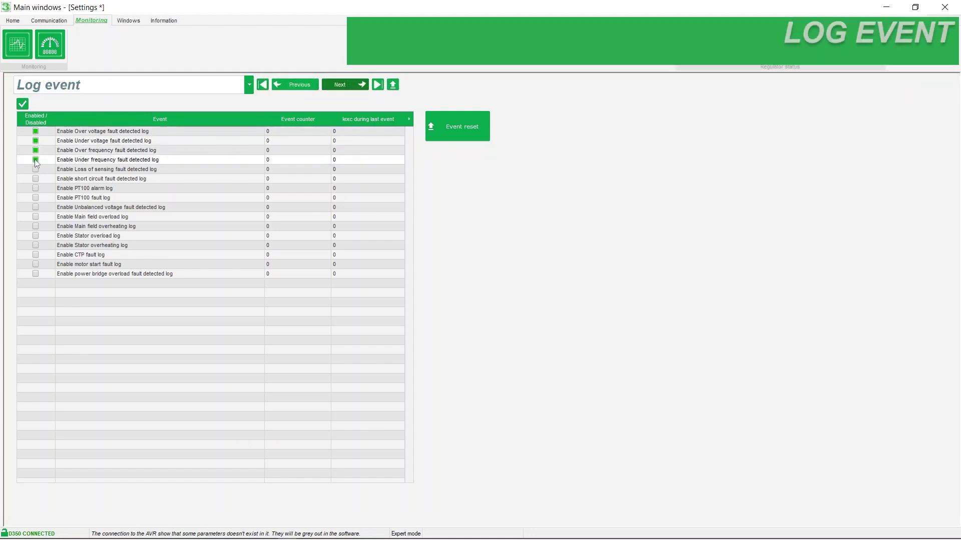
pyautogui.click(35, 169)
pyautogui.click(35, 179)
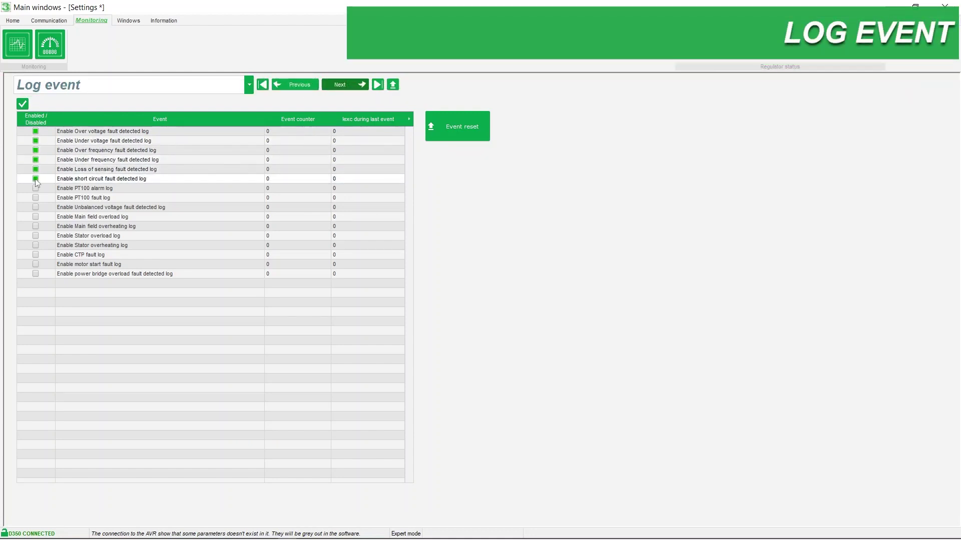
pyautogui.click(35, 188)
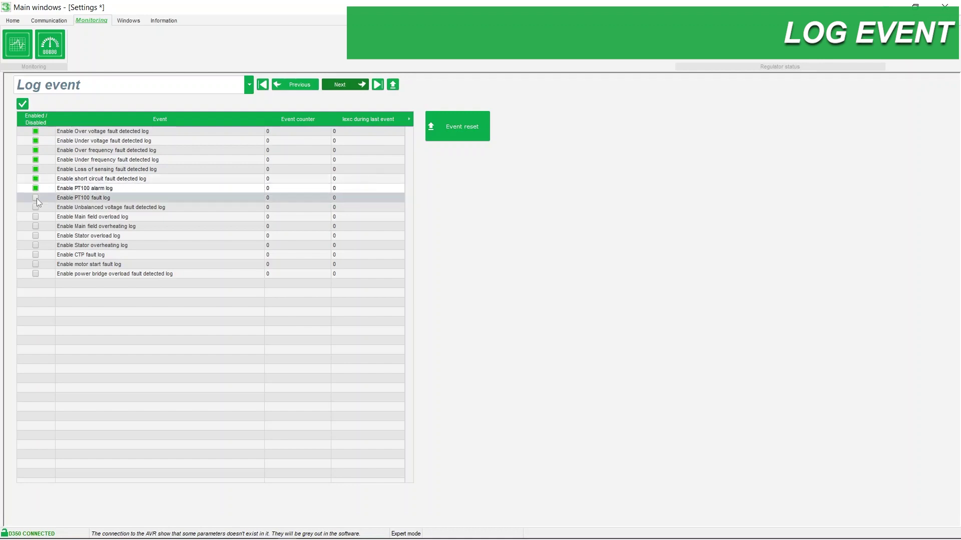
pyautogui.click(36, 198)
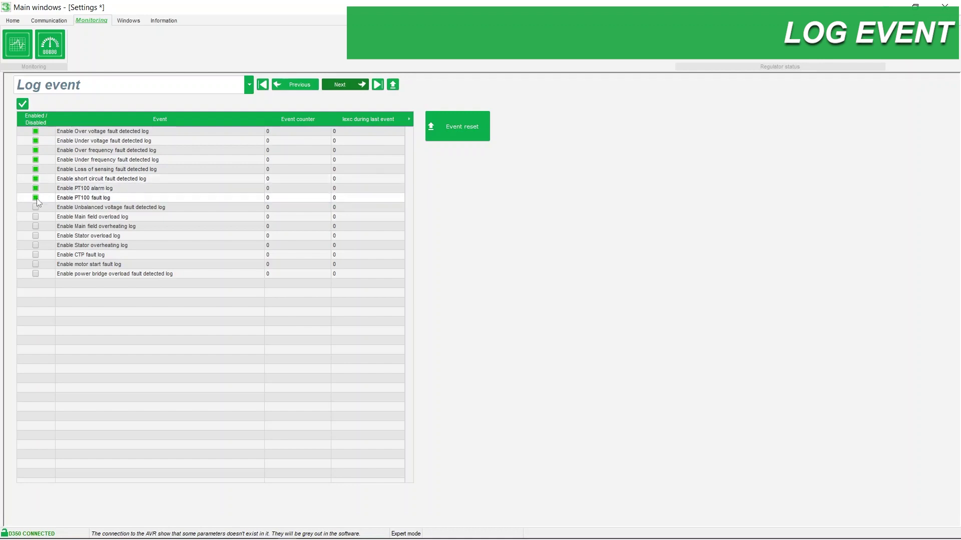
pyautogui.click(25, 104)
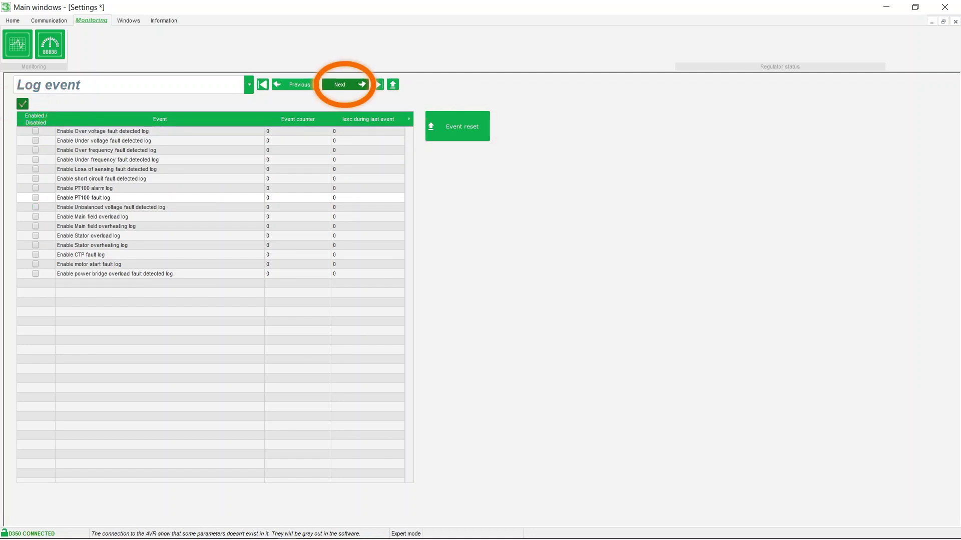
pyautogui.click(339, 85)
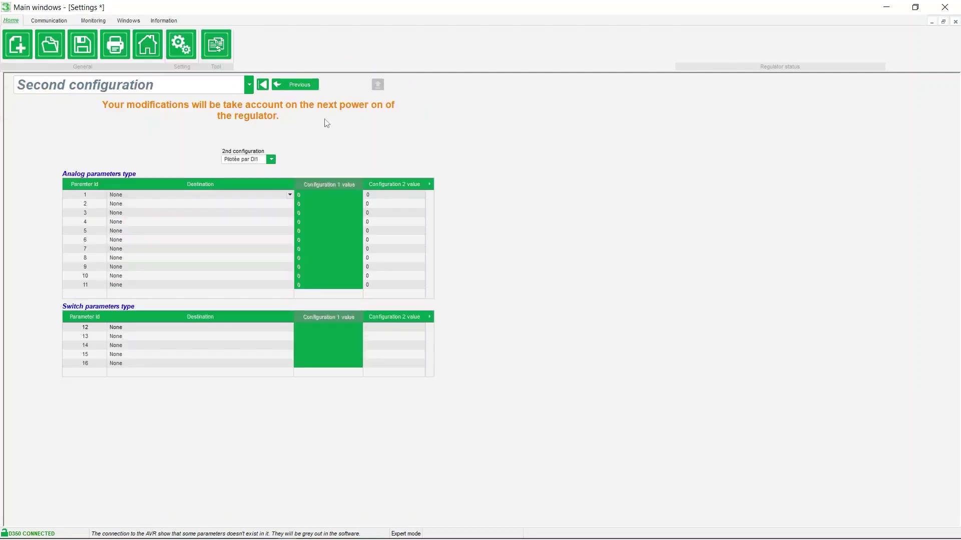
# Set parameter 1's destination to Generator rated voltage and parameter 2's to V/Hz knee frequency.
pyautogui.click(290, 195)
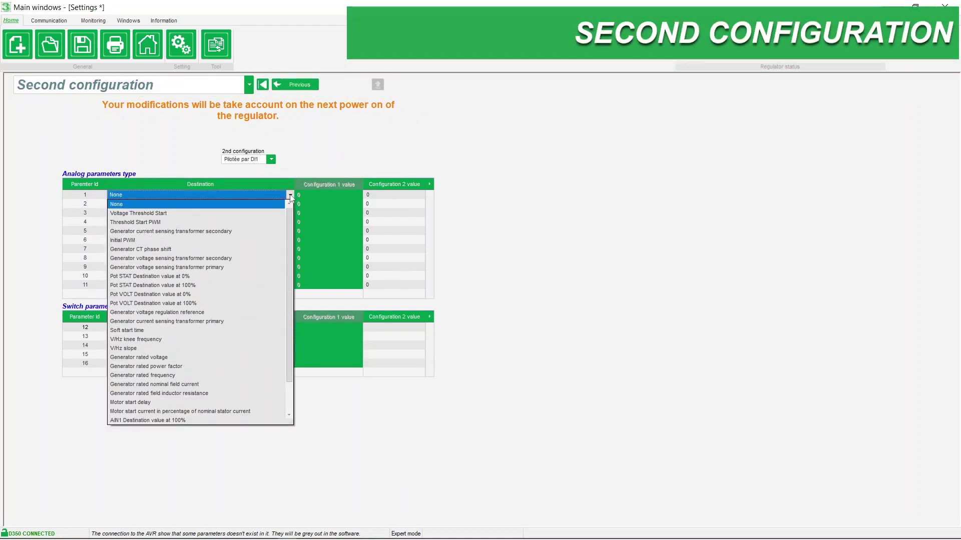
pyautogui.click(252, 359)
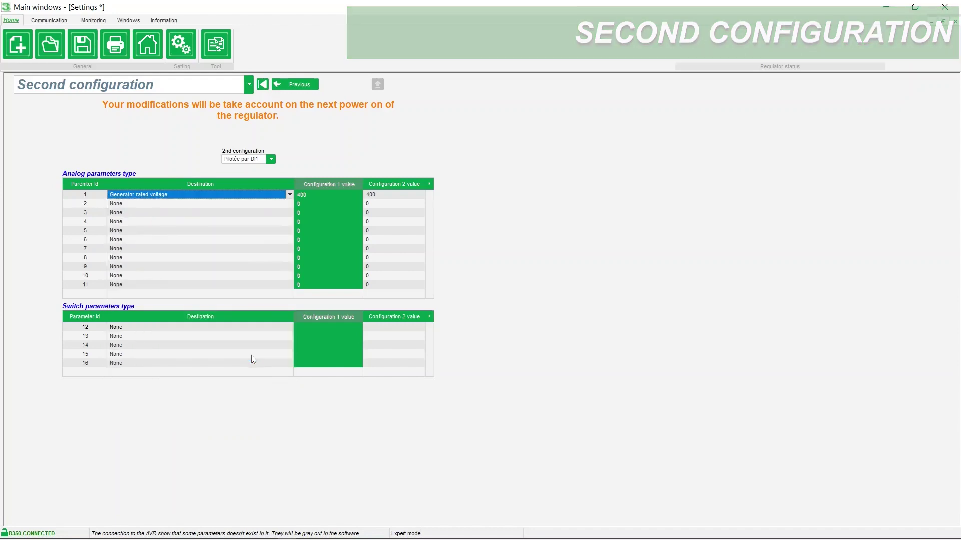
pyautogui.click(291, 205)
pyautogui.click(290, 204)
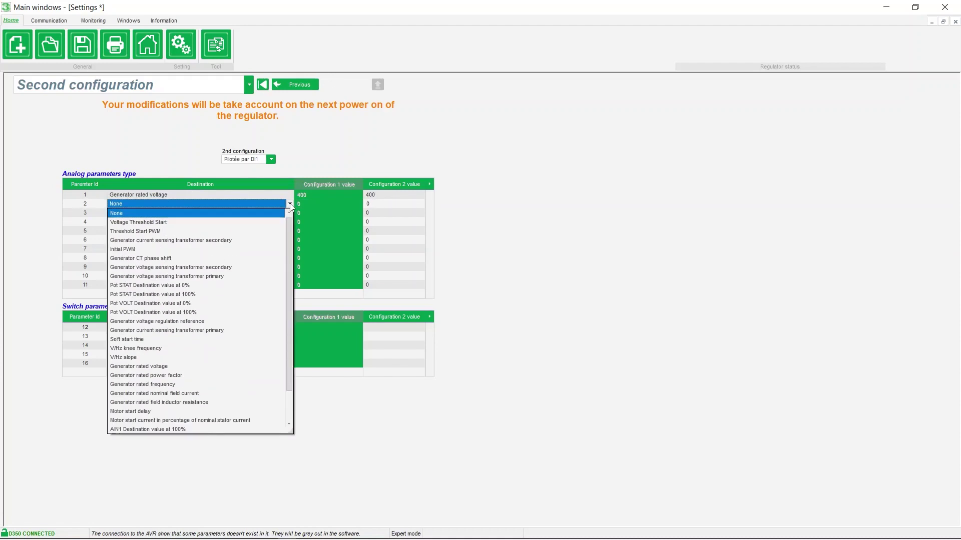
pyautogui.click(272, 349)
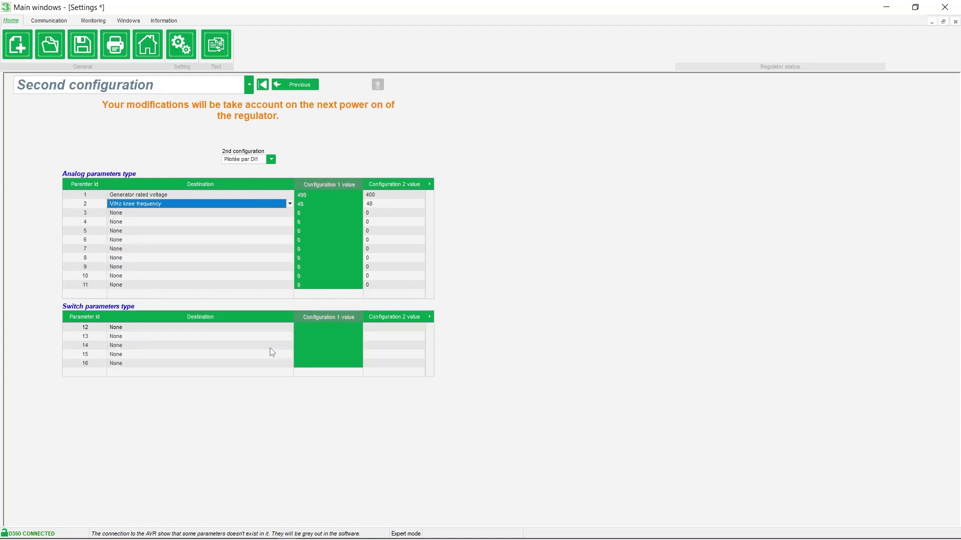
# Set parameter 3's destination to Generator rated frequency and upload the configuration to the regulator.
pyautogui.click(291, 216)
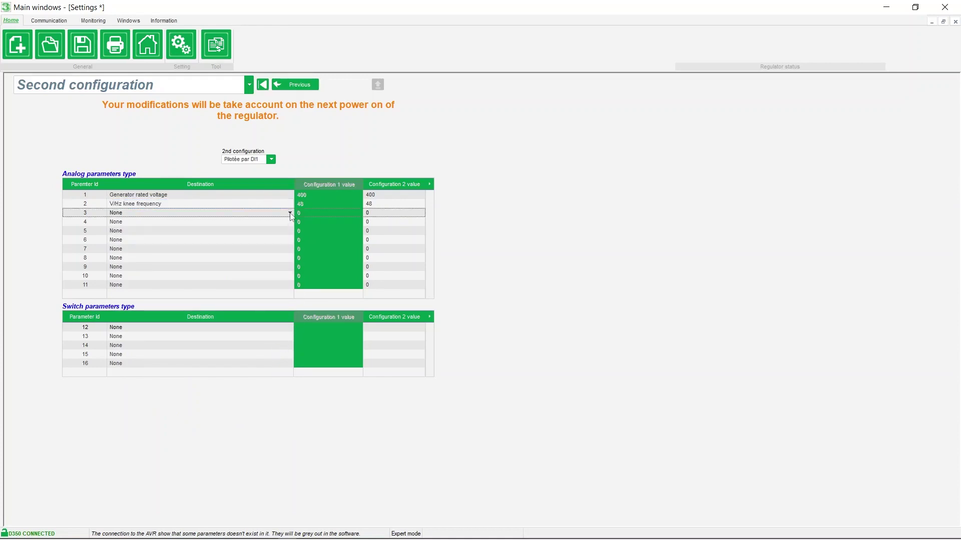
pyautogui.click(290, 214)
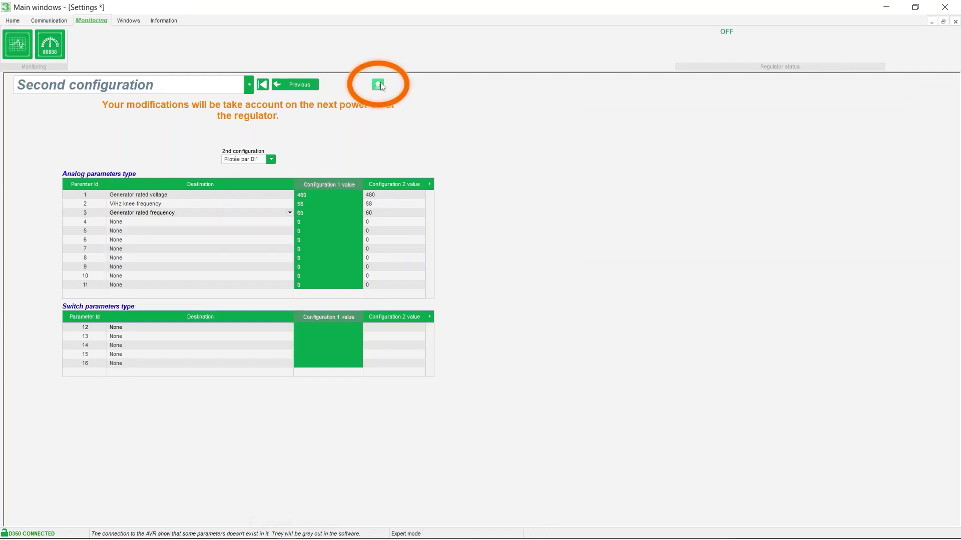
pyautogui.click(379, 85)
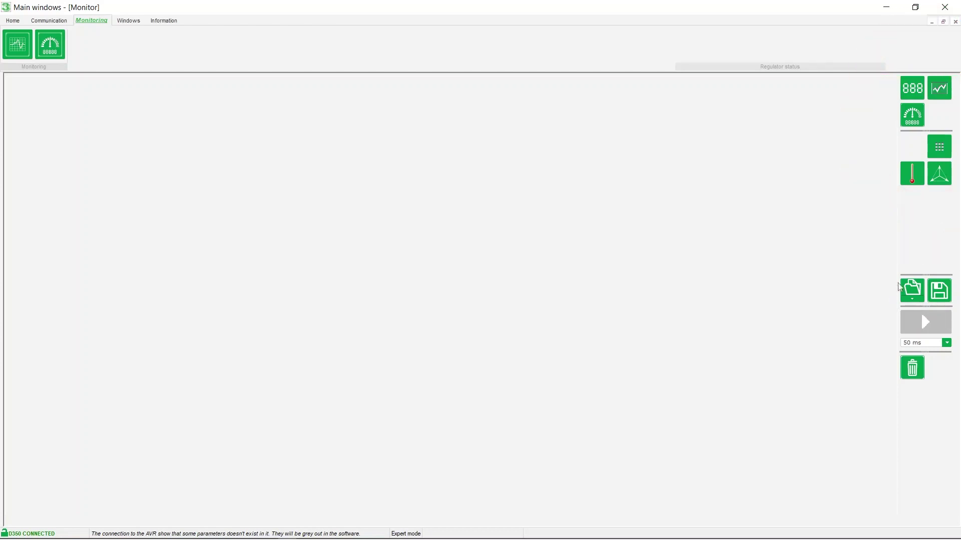
# Load the recent Easyregdemo.tdconf dashboard and start live monitoring of voltages, field current and frequency.
pyautogui.click(912, 287)
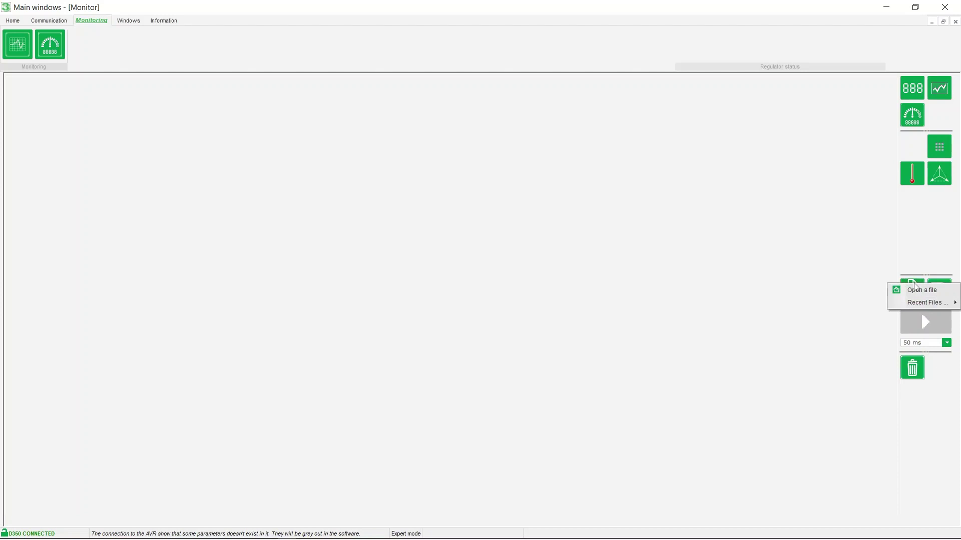
pyautogui.moveTo(915, 302)
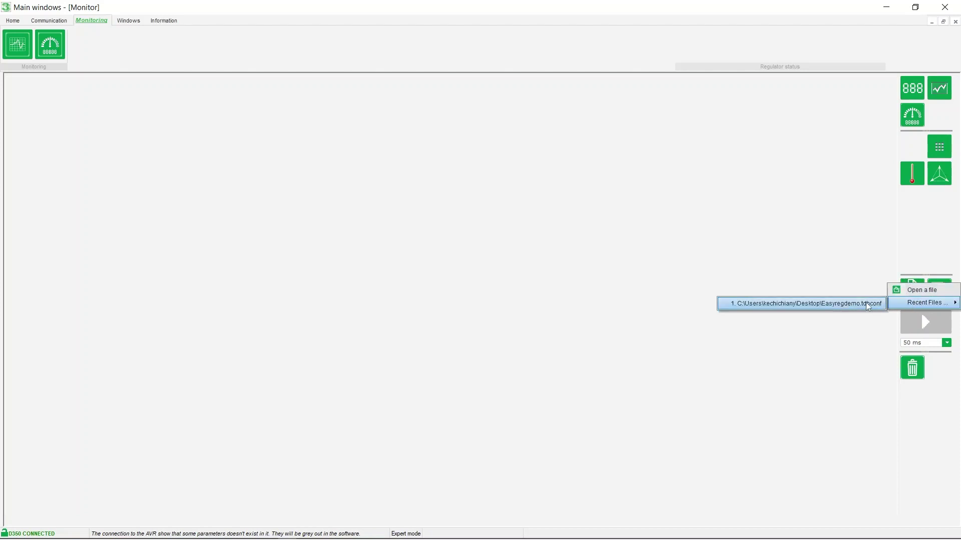
pyautogui.click(842, 304)
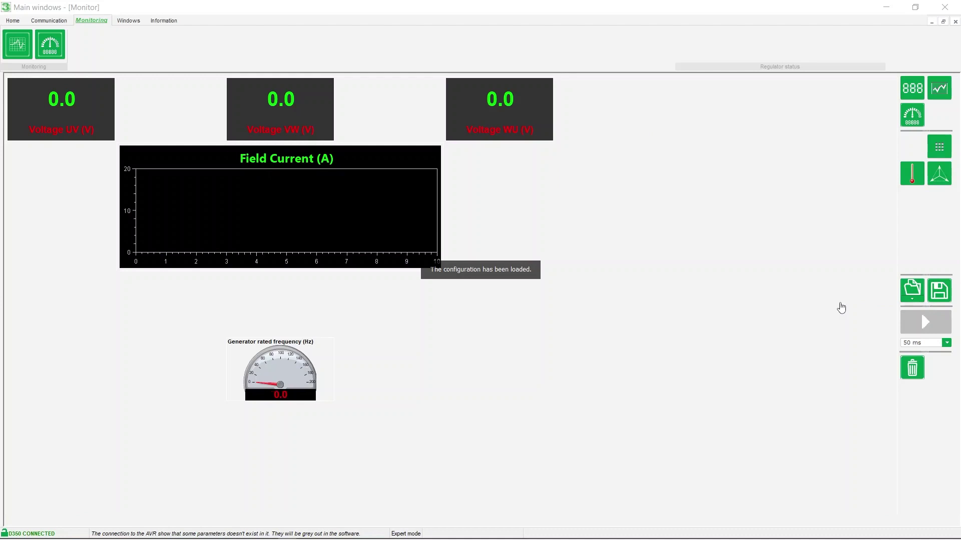
pyautogui.click(923, 325)
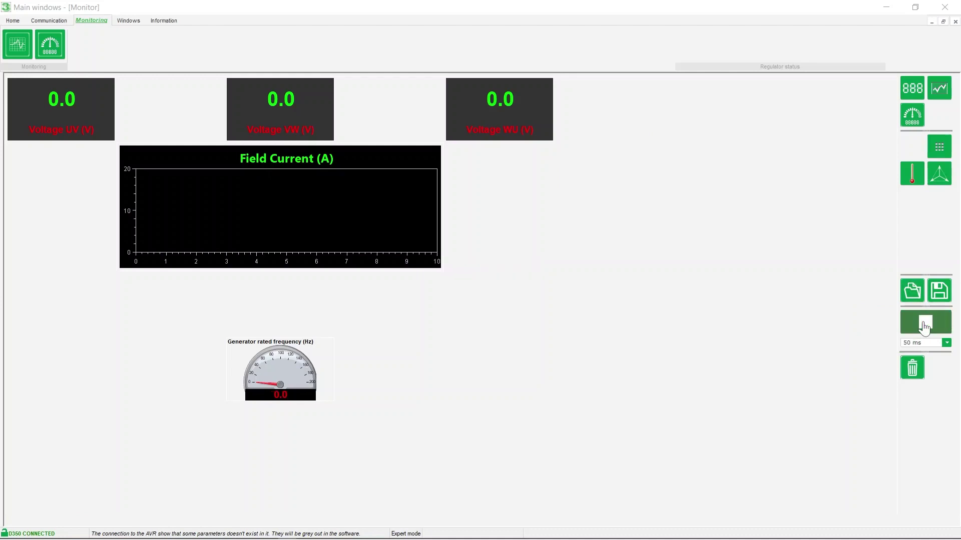